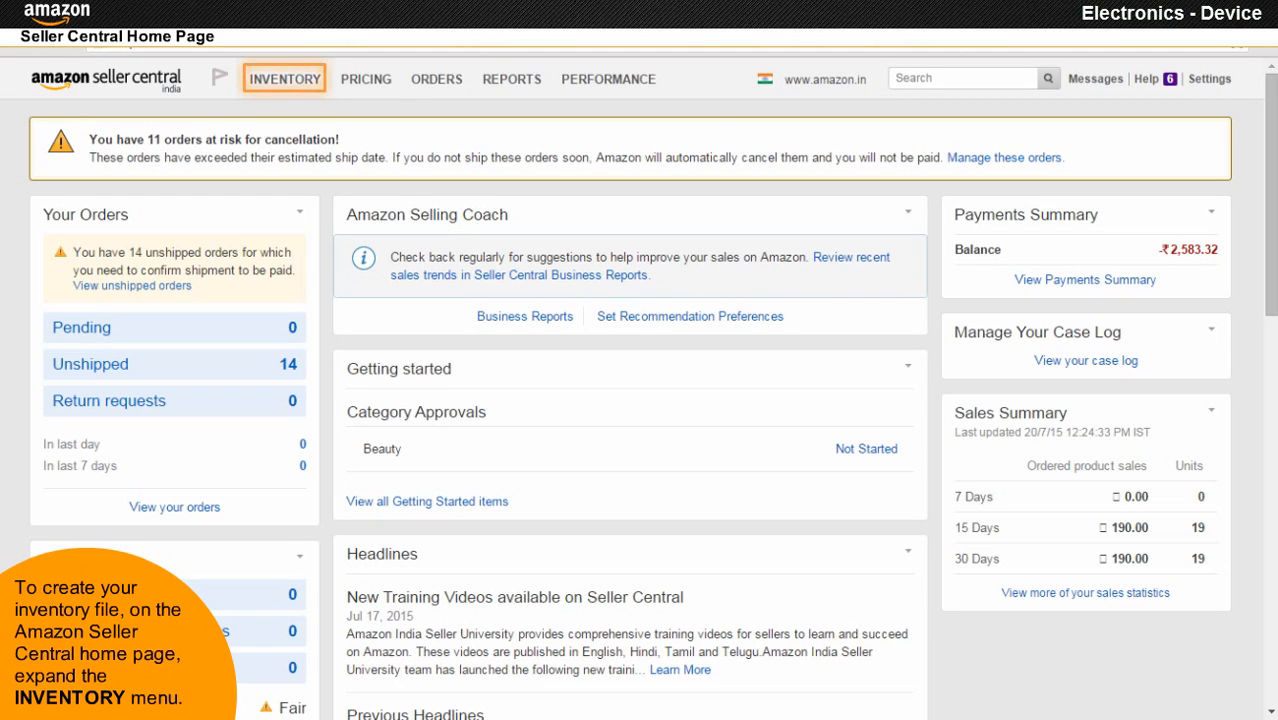
# - Open the Inventory File Templates help page via Add Products via Upload and maximize it
pyautogui.click(286, 80)
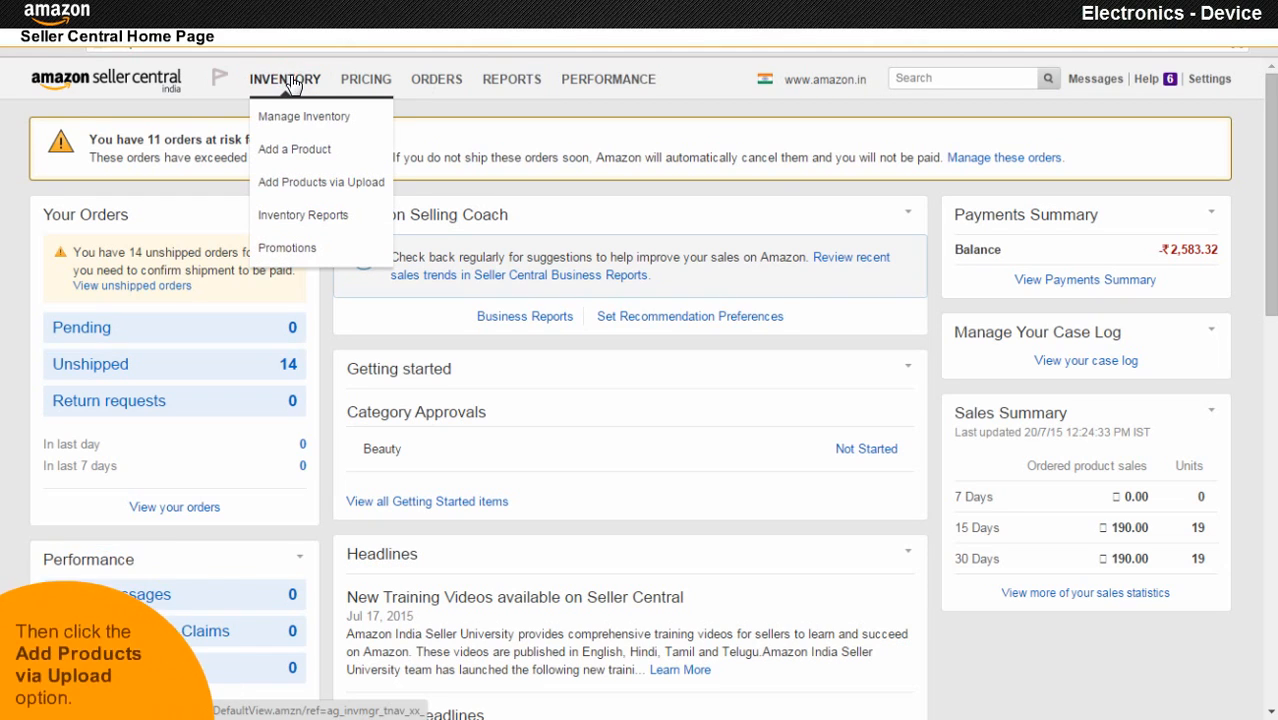
pyautogui.click(318, 190)
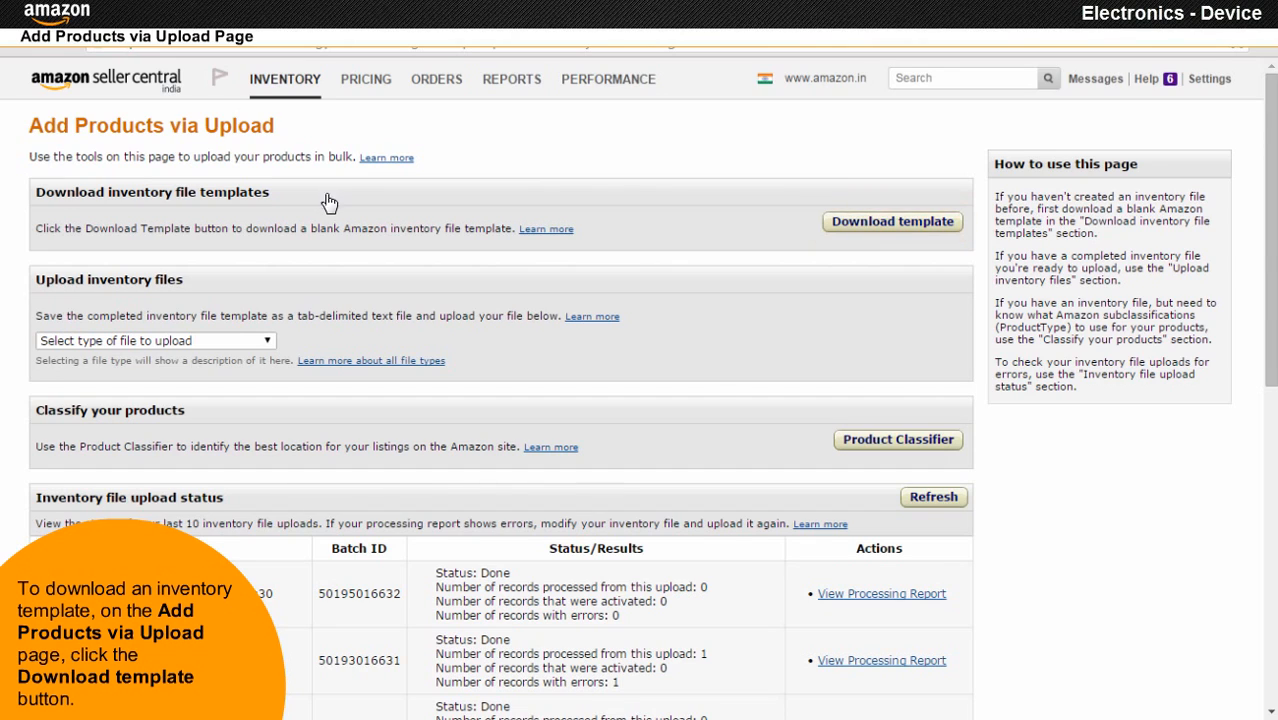
pyautogui.click(912, 230)
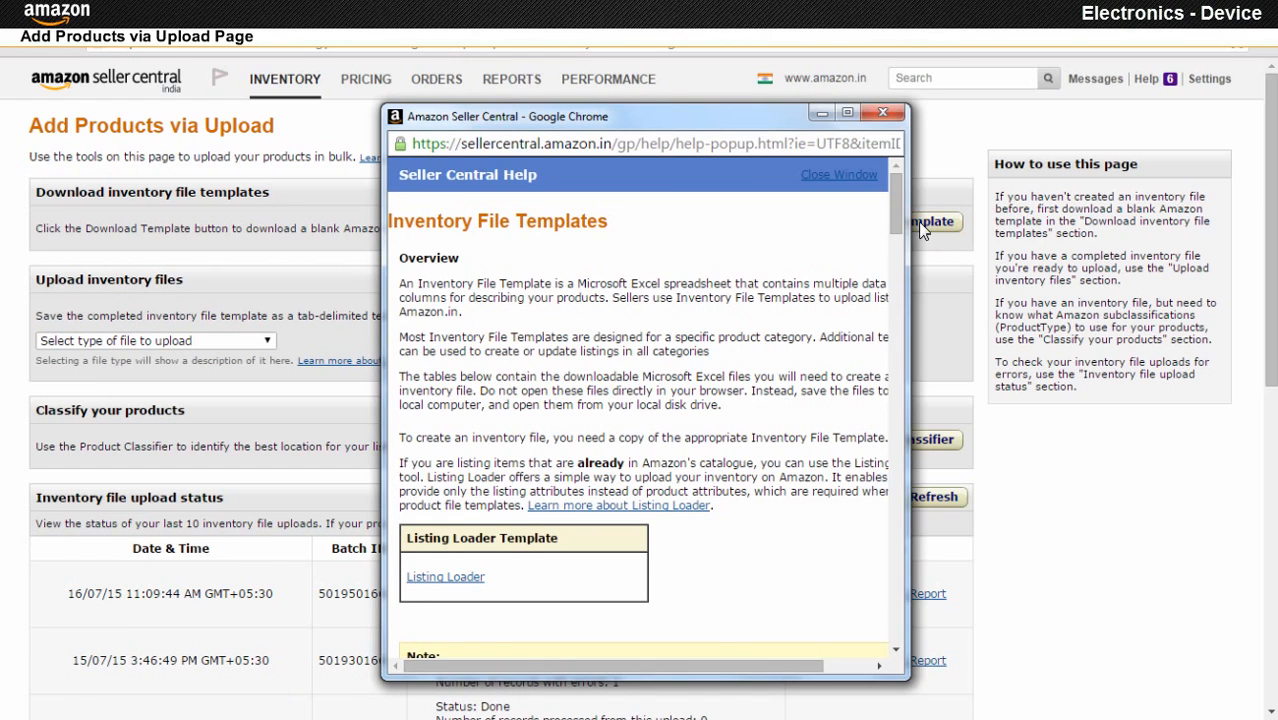
pyautogui.click(848, 113)
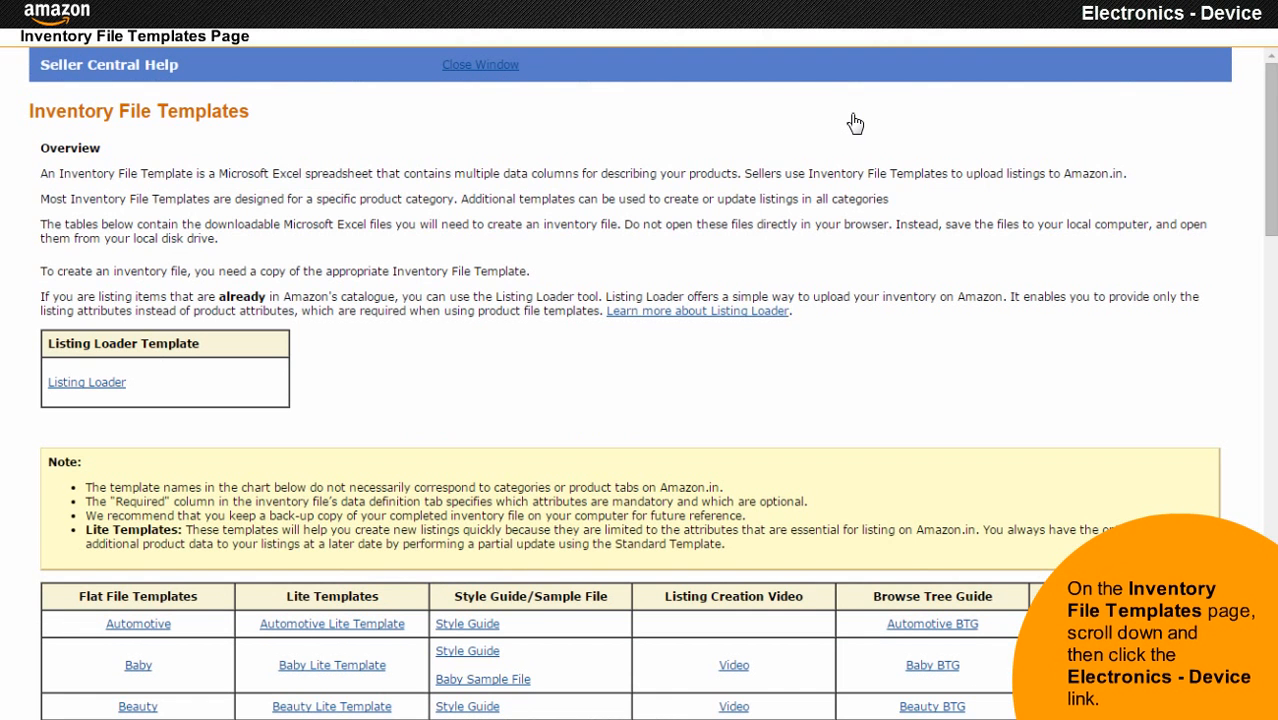
# - Download the Electronics - Device flat file template from the templates table
pyautogui.scroll(-3, 855, 123)
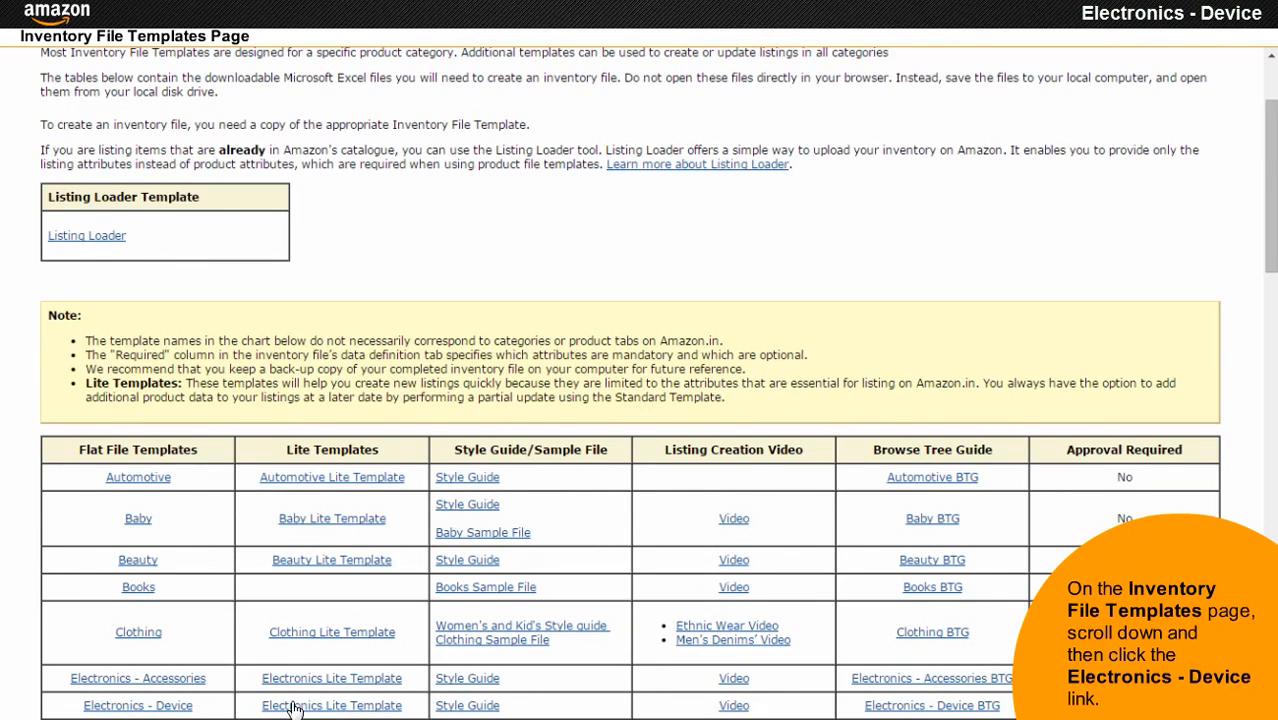
pyautogui.click(135, 705)
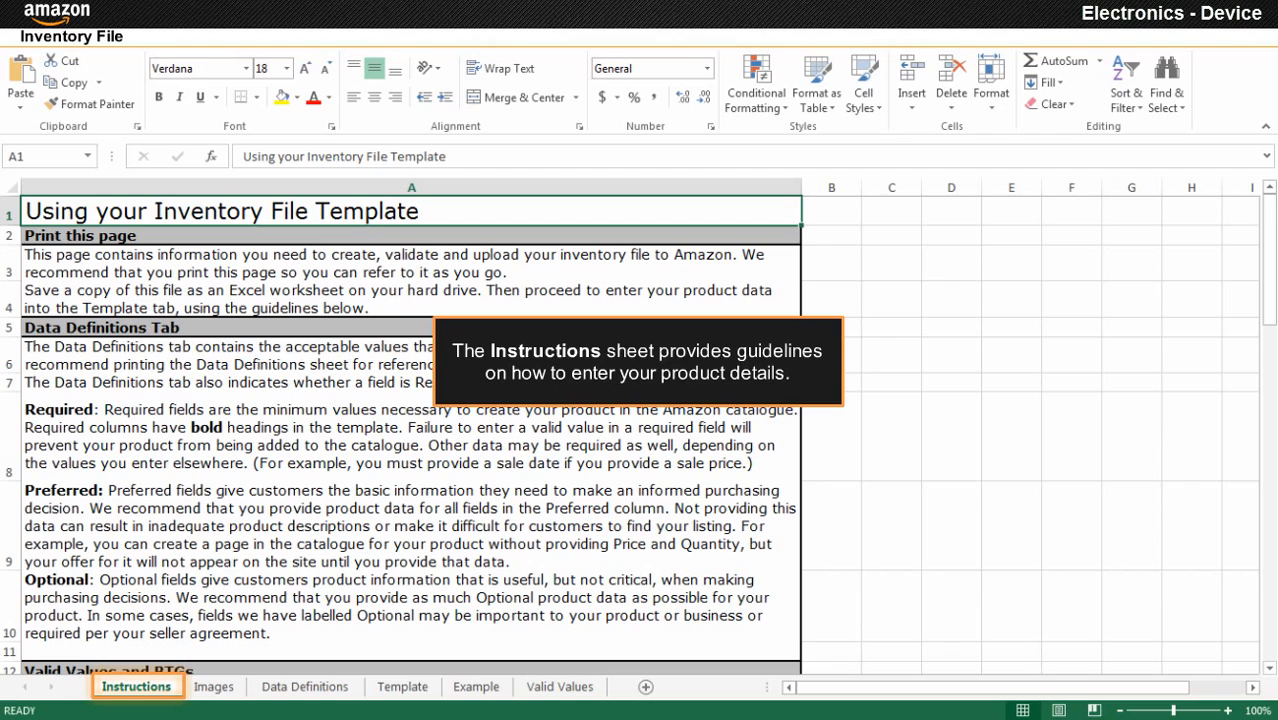
# - Page through the workbook's sheets from Images on to Data Definitions
pyautogui.hotkey('ctrl', 'pagedown')
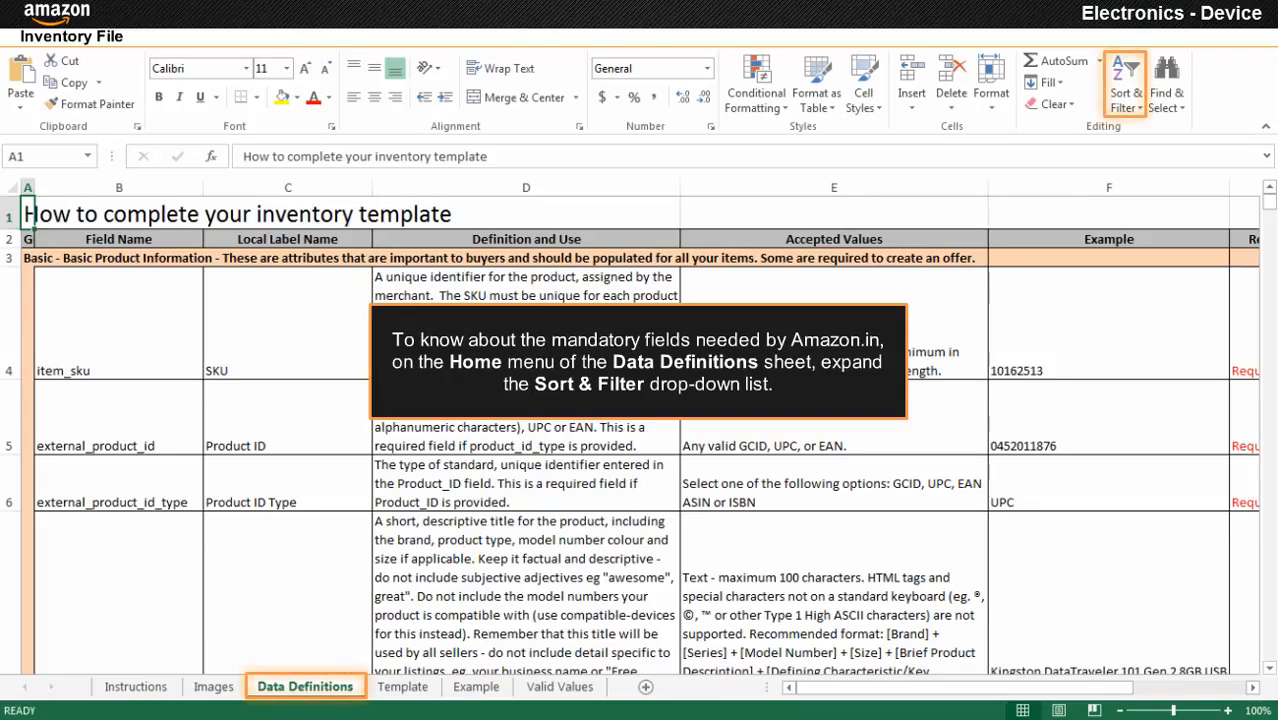
# - Turn on header filters and show only Required fields in the Required? column
pyautogui.click(1136, 105)
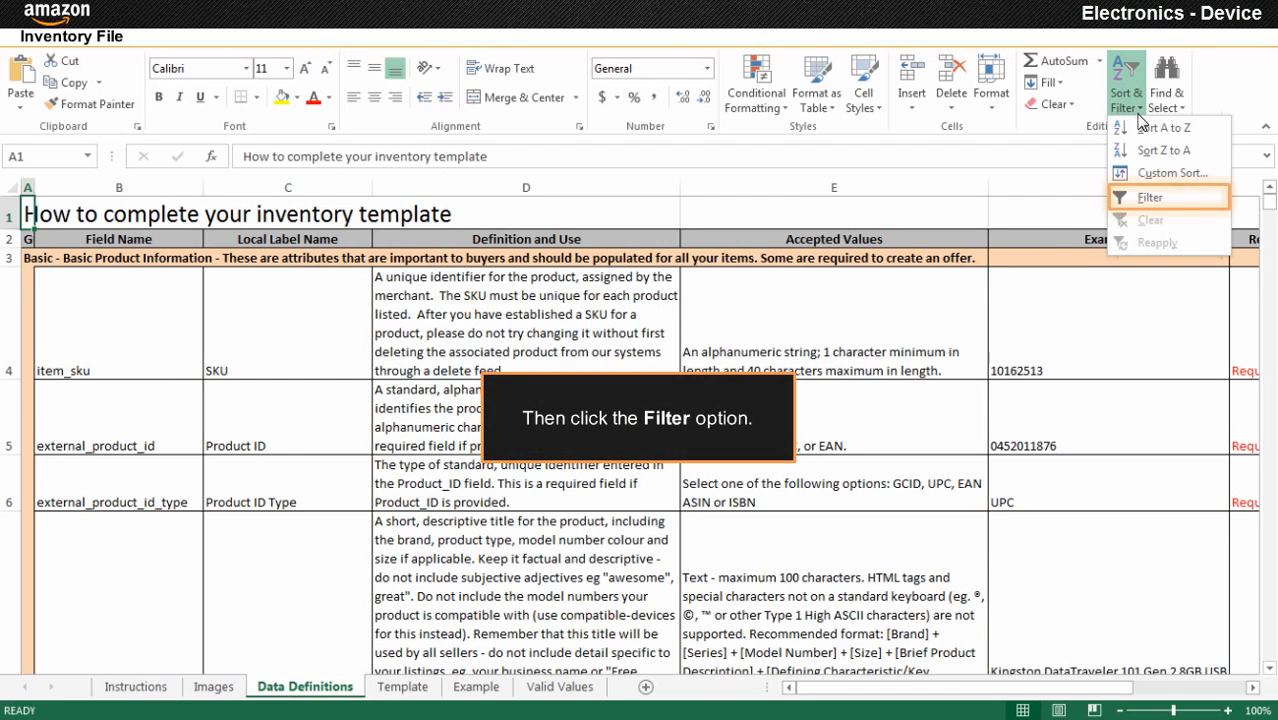
pyautogui.click(1152, 200)
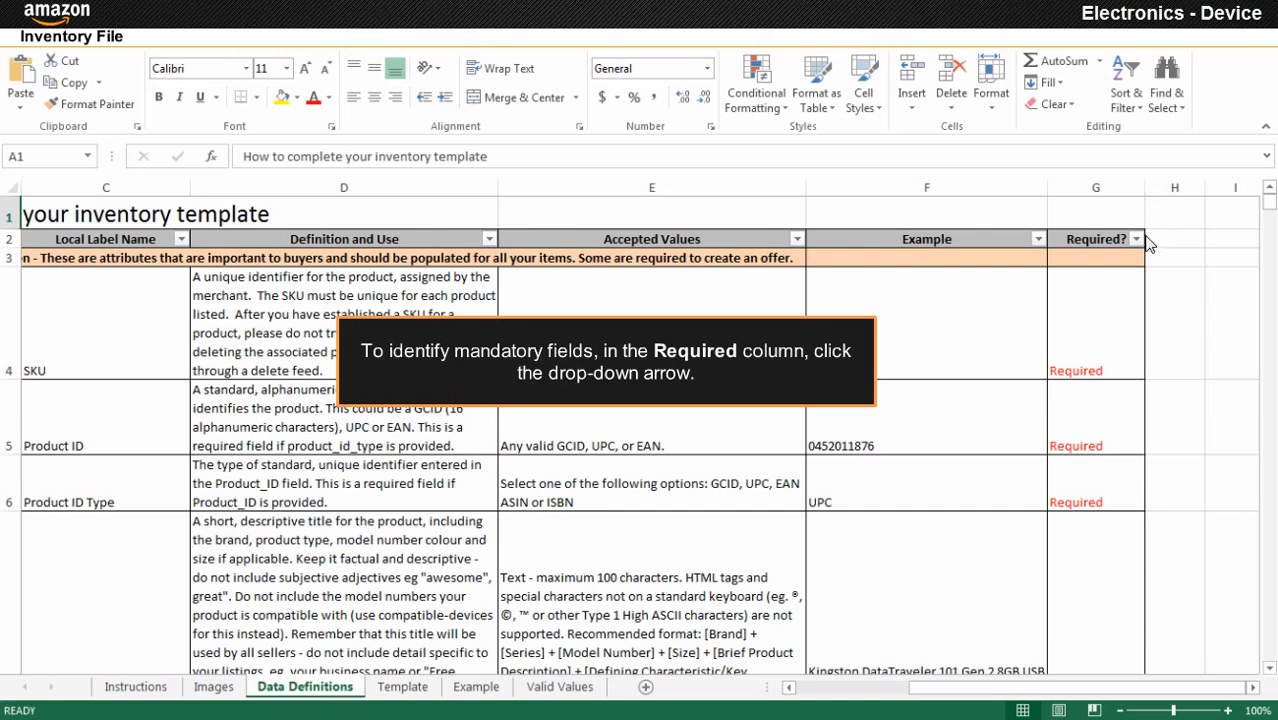
pyautogui.click(1136, 240)
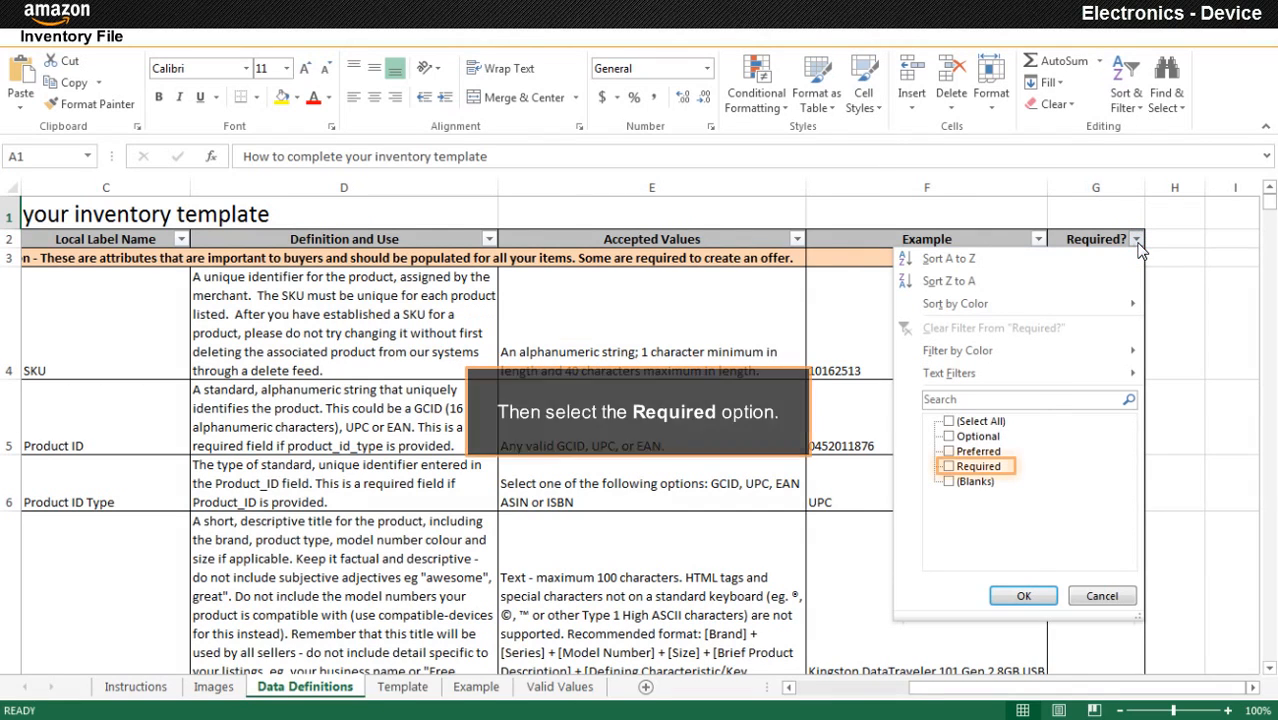
pyautogui.click(951, 467)
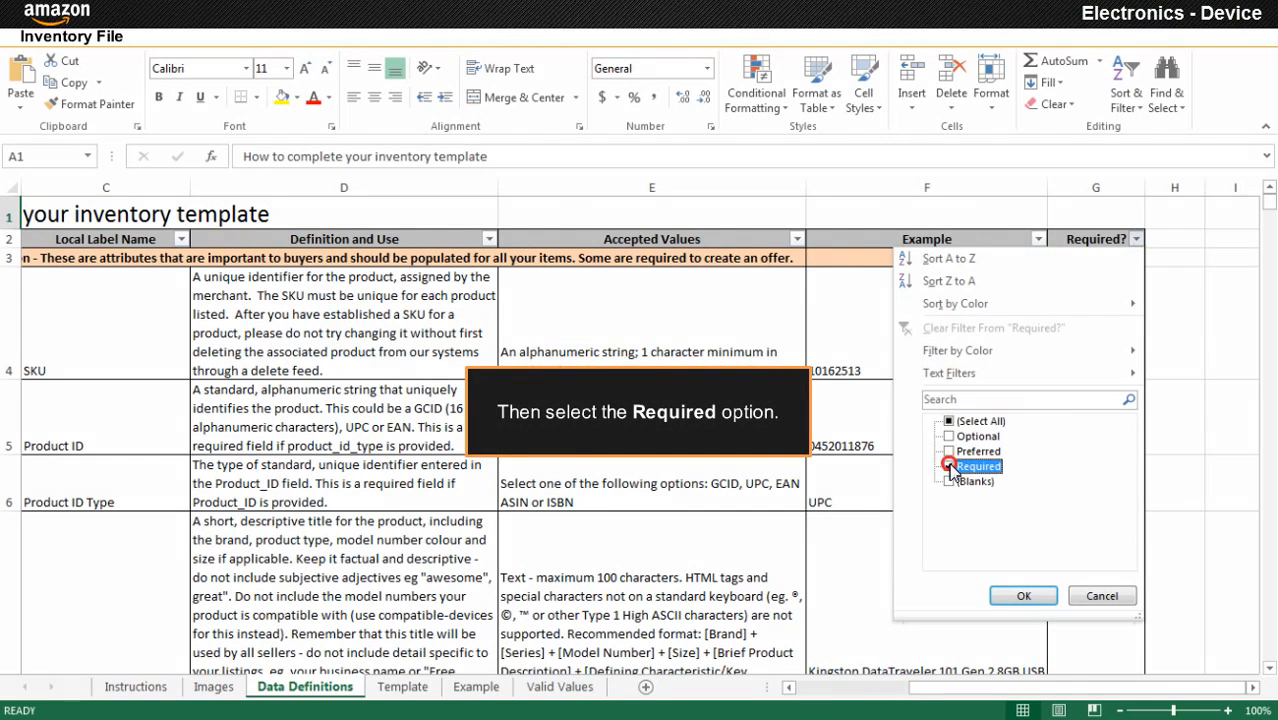
pyautogui.click(1020, 597)
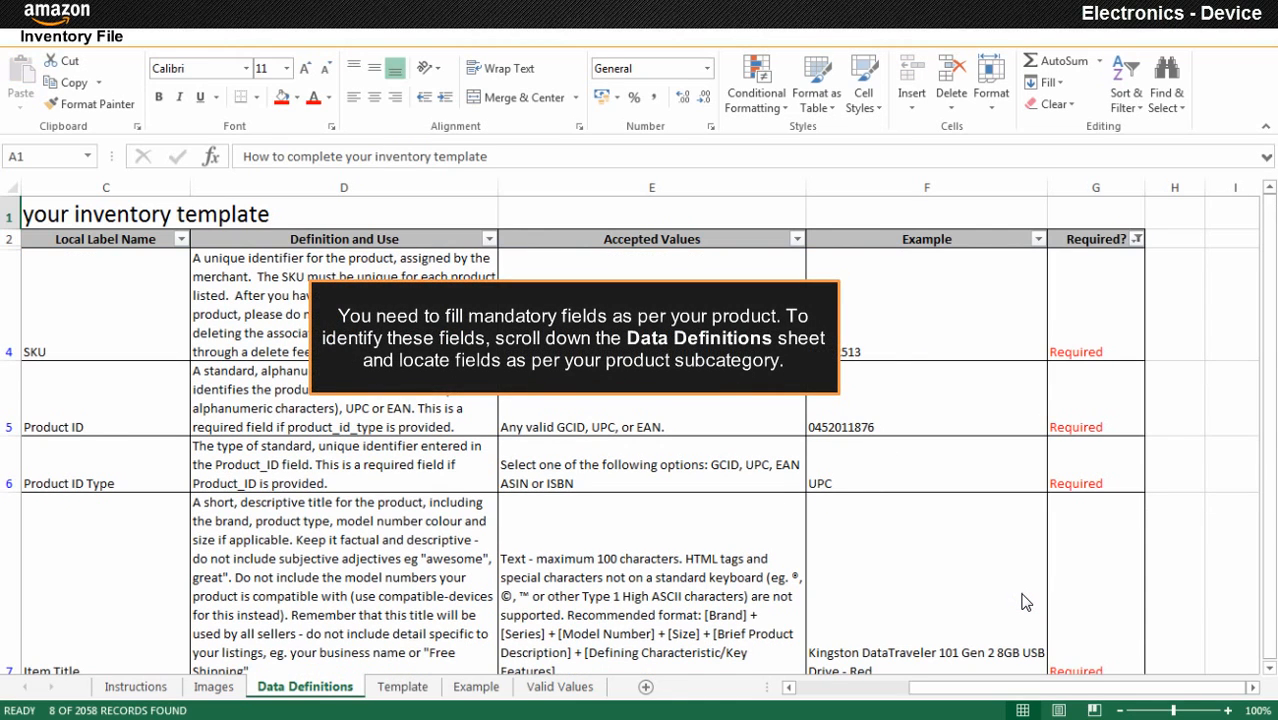
# - Clear the Required? filter to show all rows again, then go to the Example sheet
pyautogui.click(1136, 240)
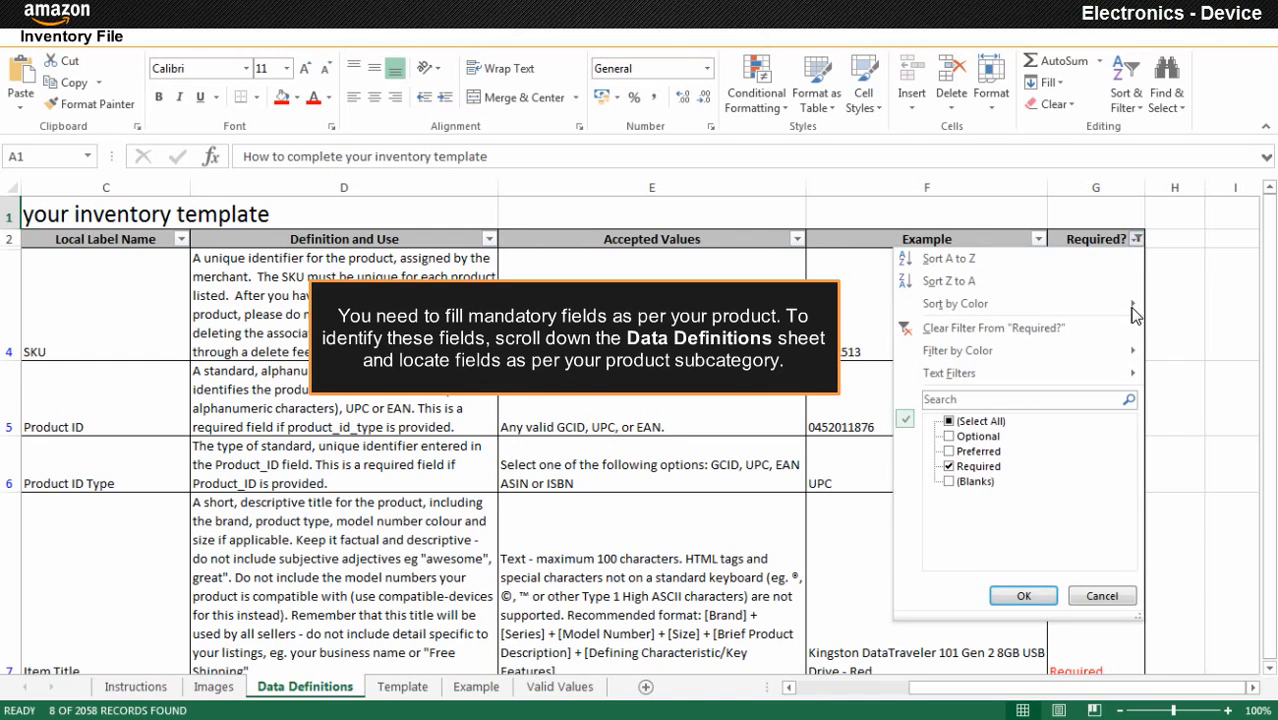
pyautogui.click(949, 422)
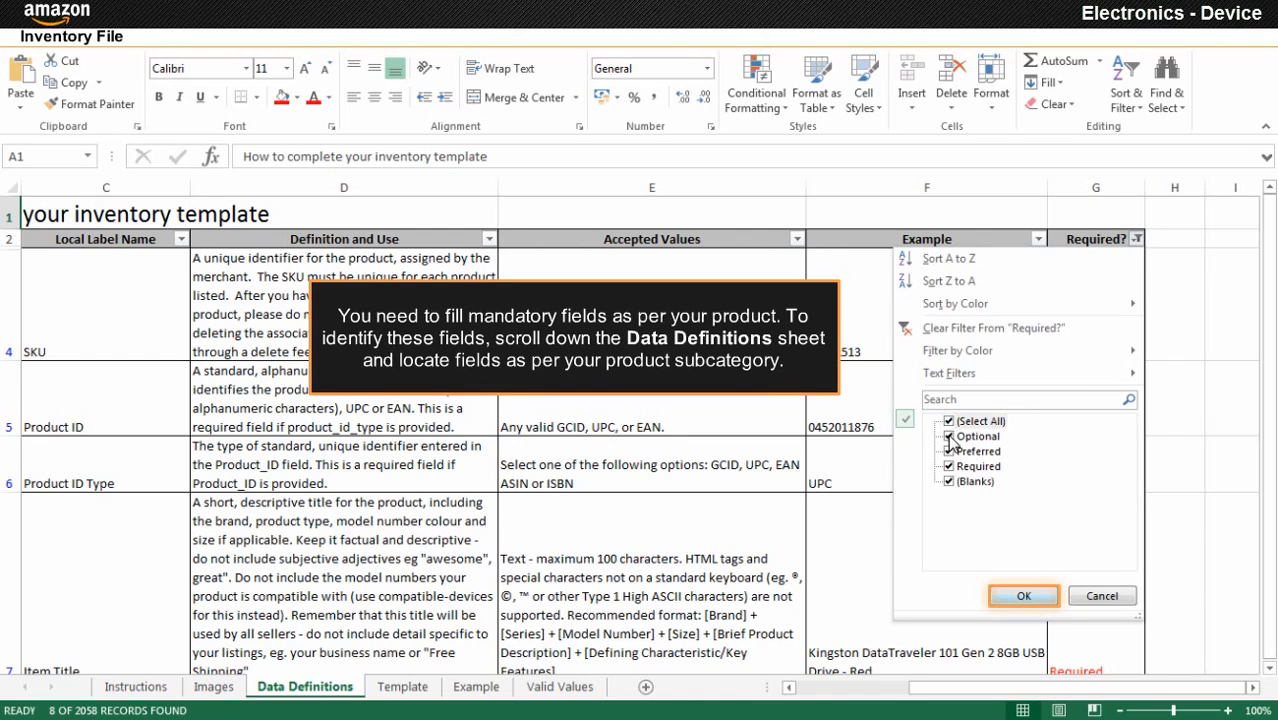
pyautogui.click(1023, 597)
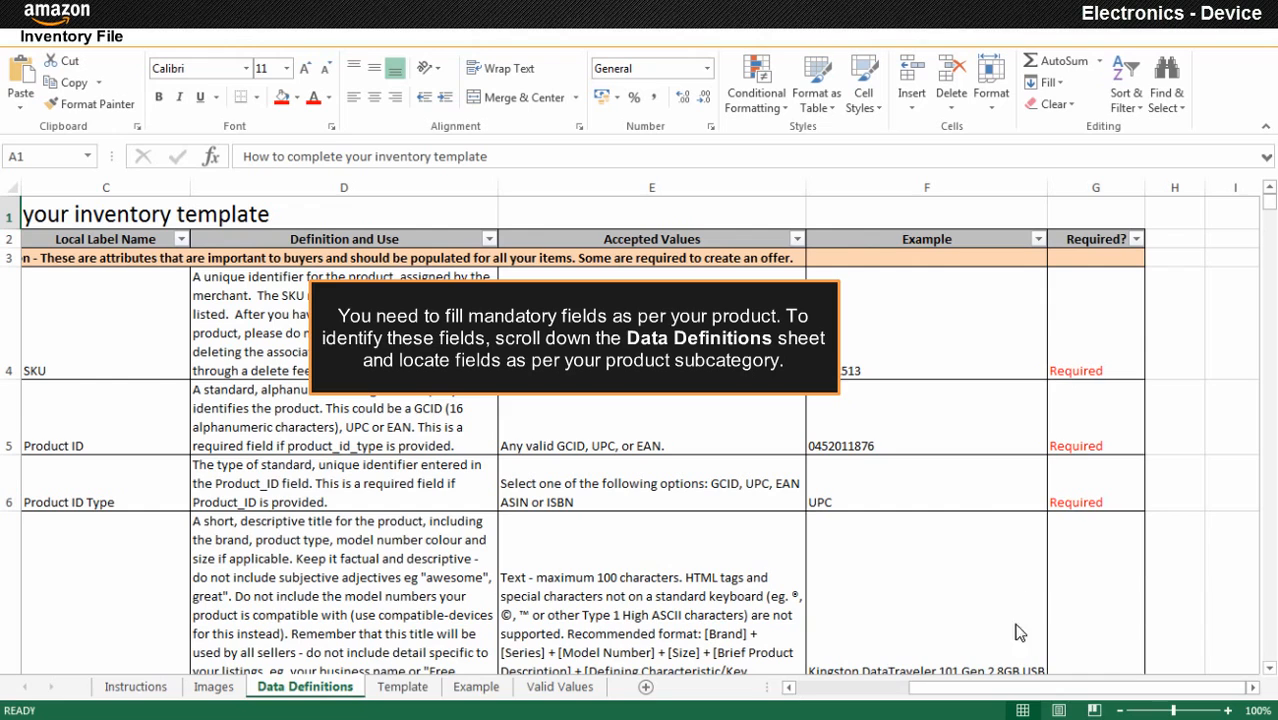
pyautogui.click(790, 688)
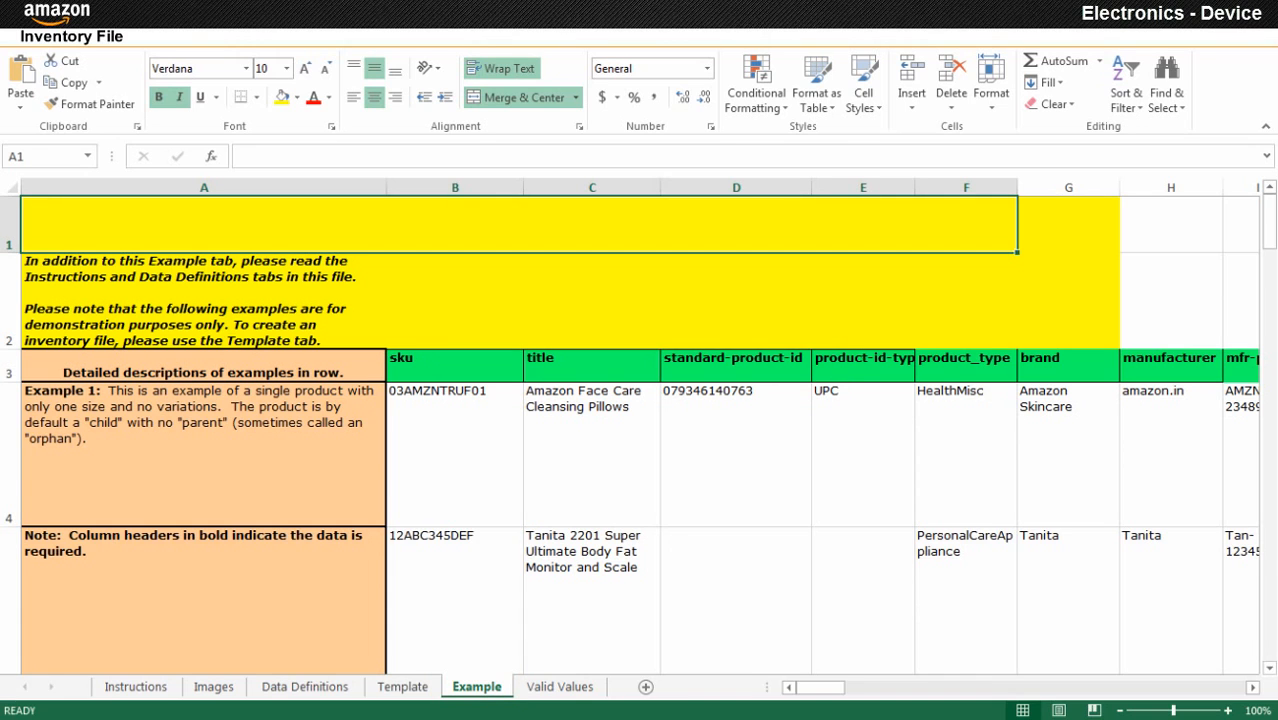
# - Scroll through the Example sheet's sample product rows
pyautogui.scroll(-5, 640, 434)
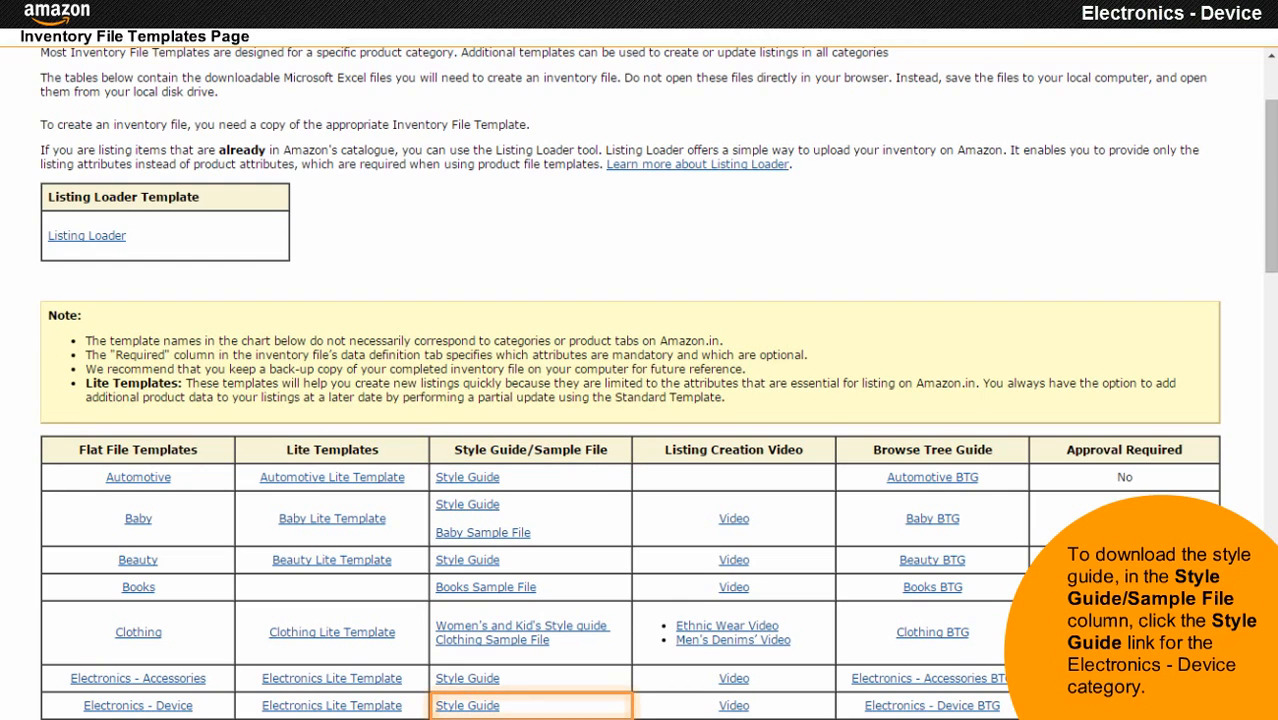
# - Open the Style Guide for the Electronics - Device template
pyautogui.click(467, 706)
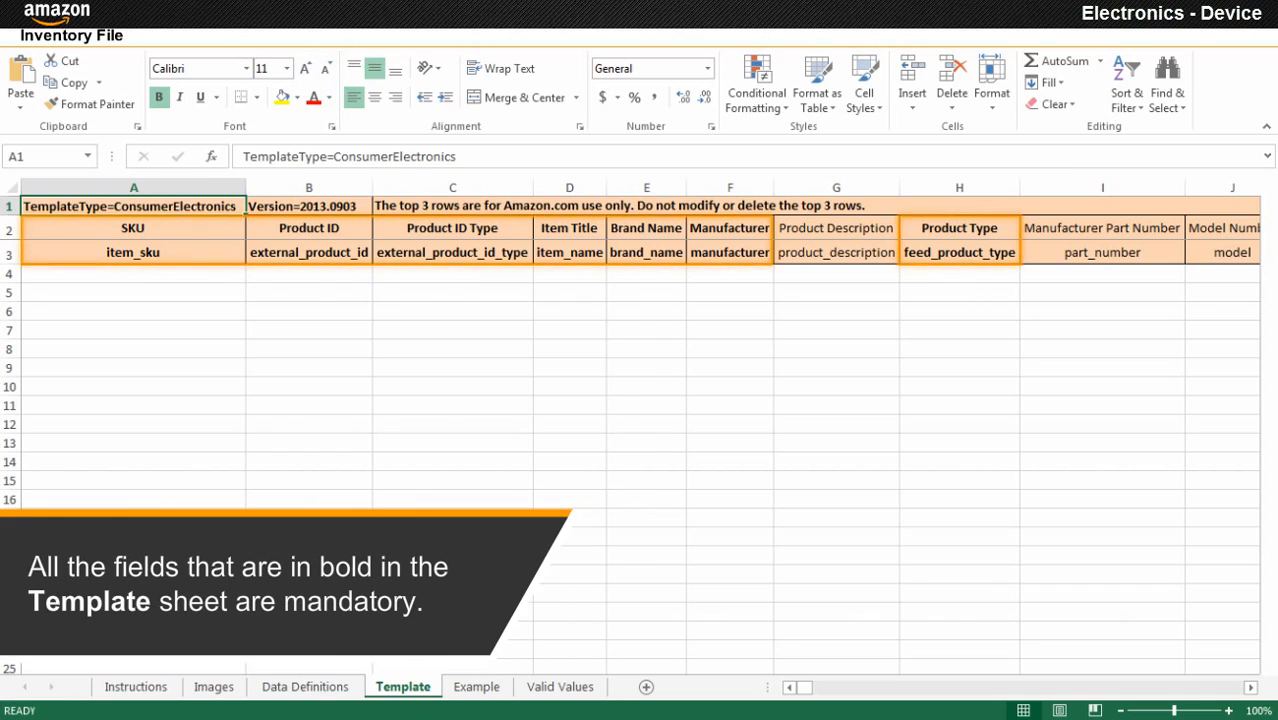
# - Enter SKU P0 in cell A4 of the Template sheet
pyautogui.click(133, 274)
pyautogui.write('P0')
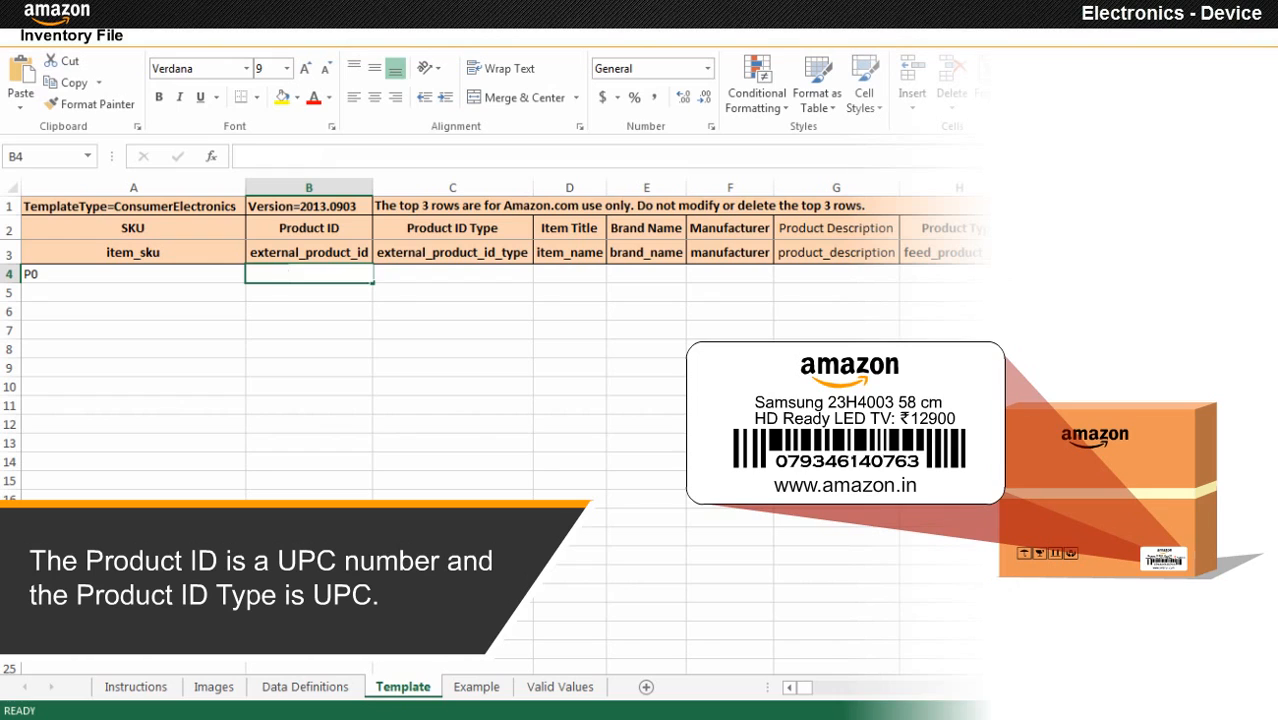
pyautogui.write('079346140763')
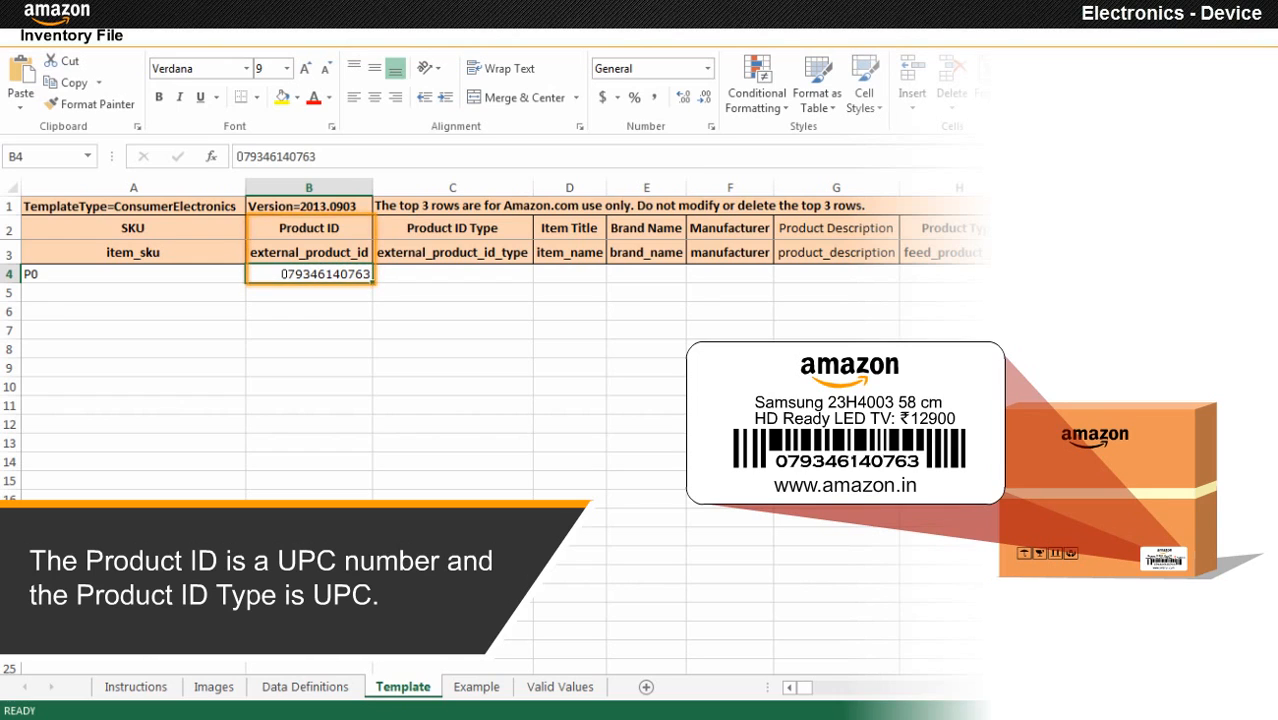
pyautogui.click(452, 274)
pyautogui.click(541, 274)
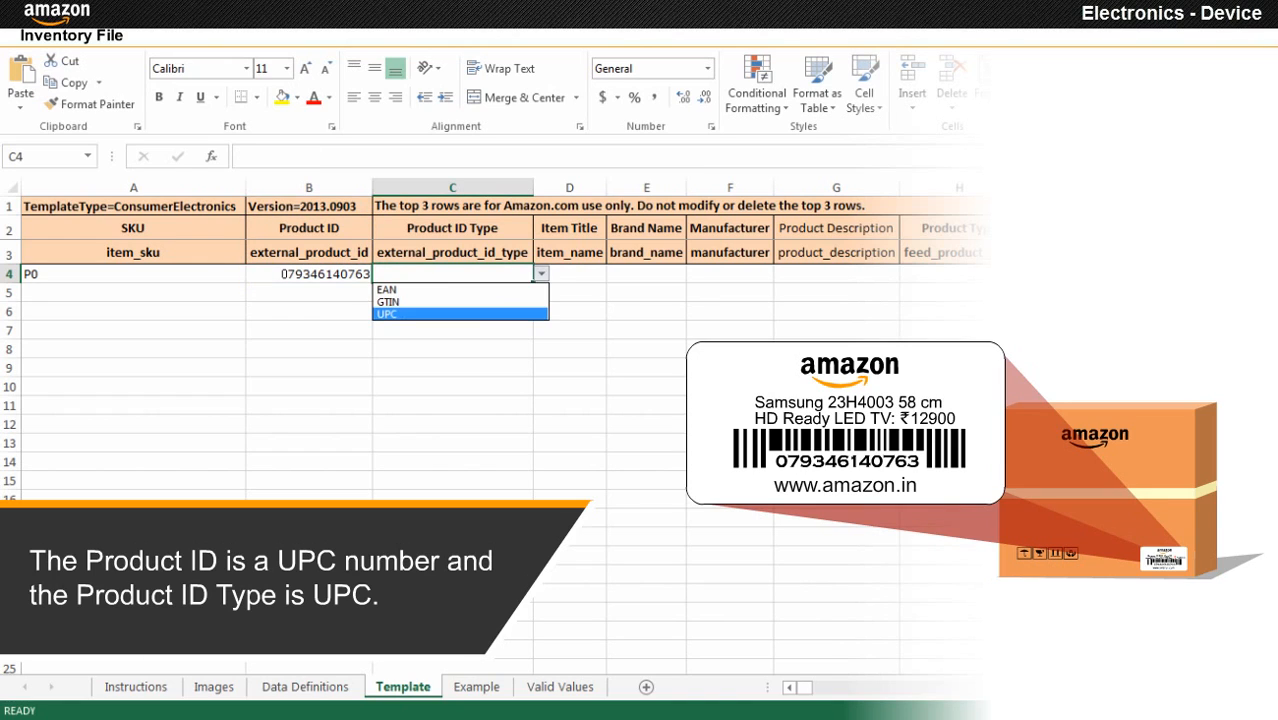
pyautogui.click(452, 314)
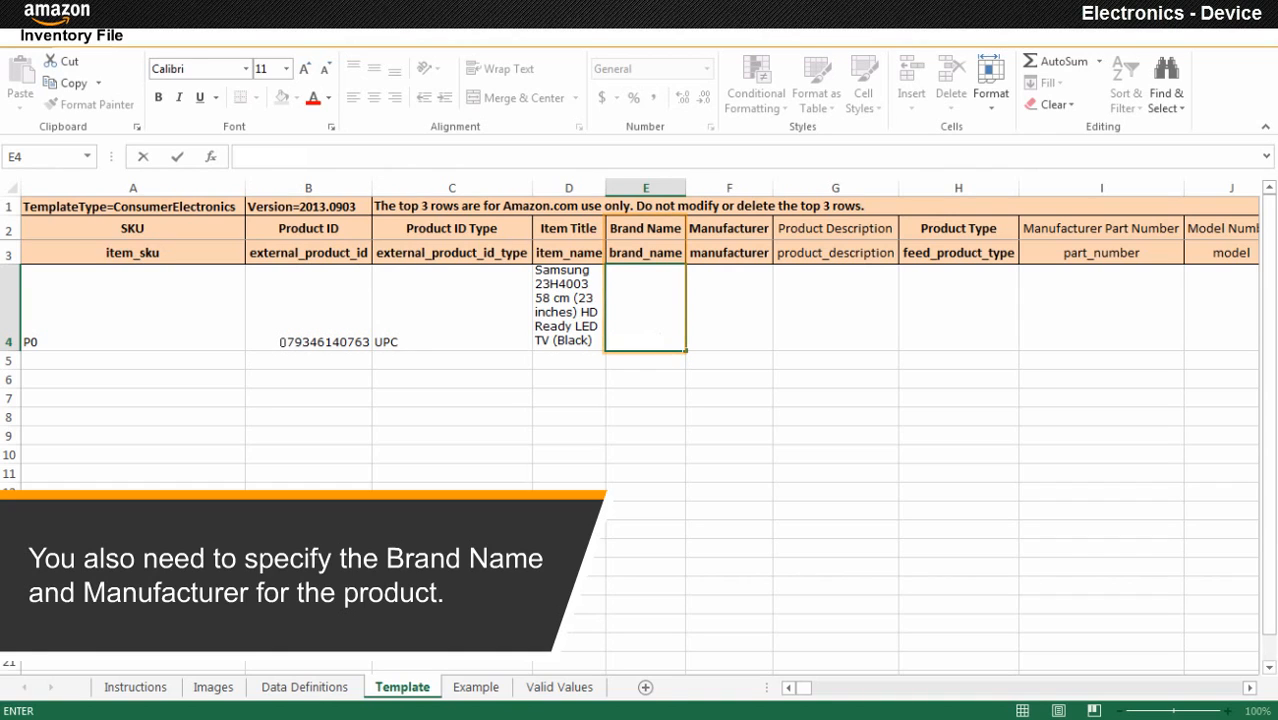
# - Enter Samsung as both the brand and the manufacturer in row 4
pyautogui.write('Samsung')
pyautogui.press('Tab')
pyautogui.write('Samsung')
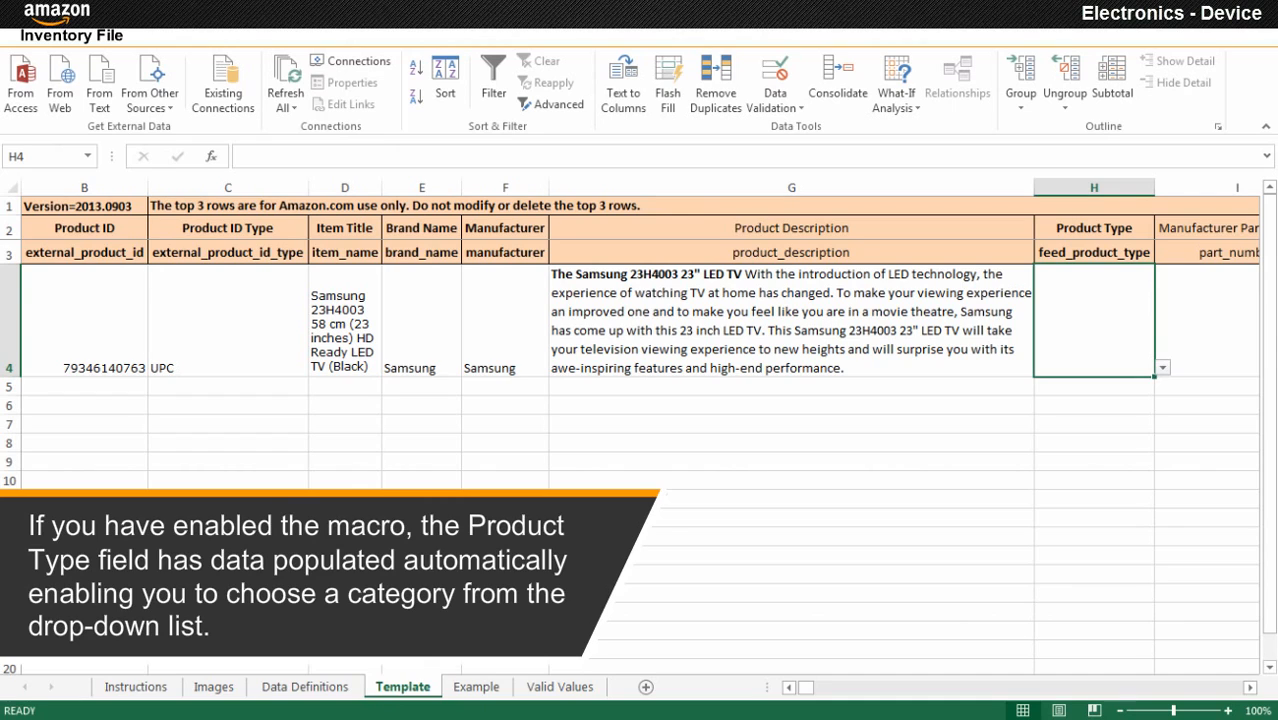
# - Set row 4's Product Type to Television and view the Valid Values sheet
pyautogui.hotkey('alt', 'Down')
pyautogui.press('End')
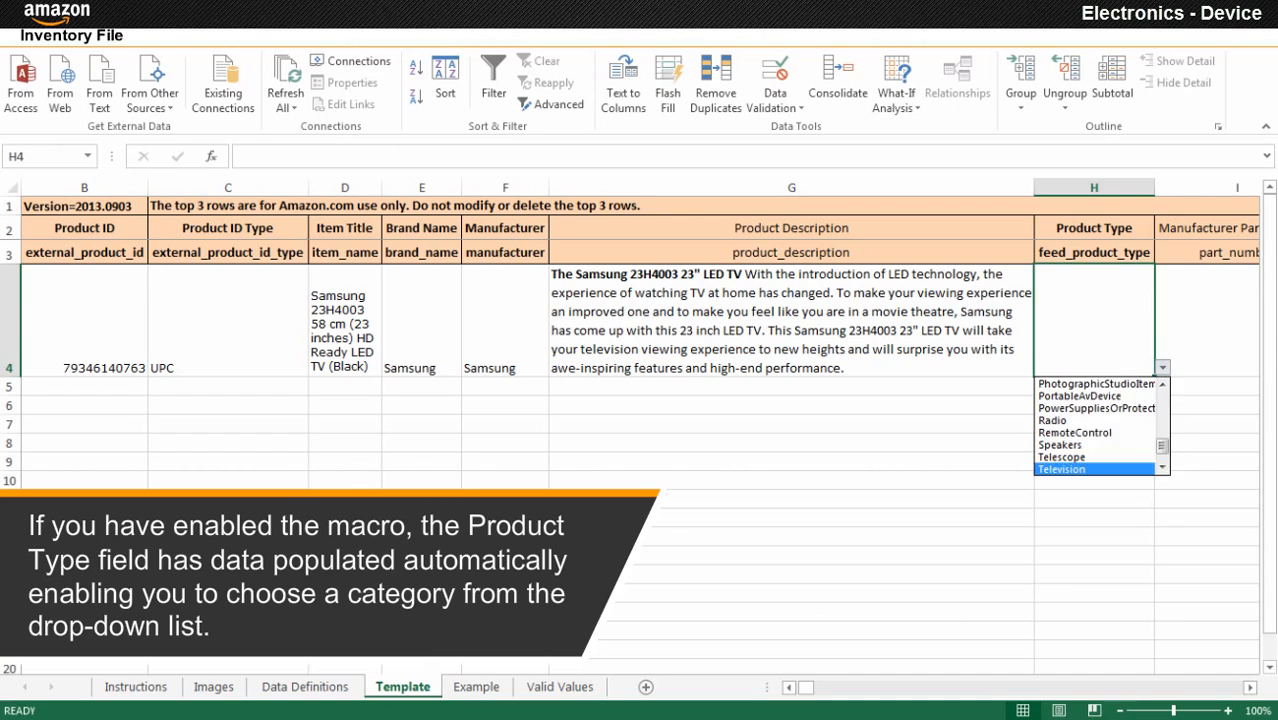
pyautogui.press('Return')
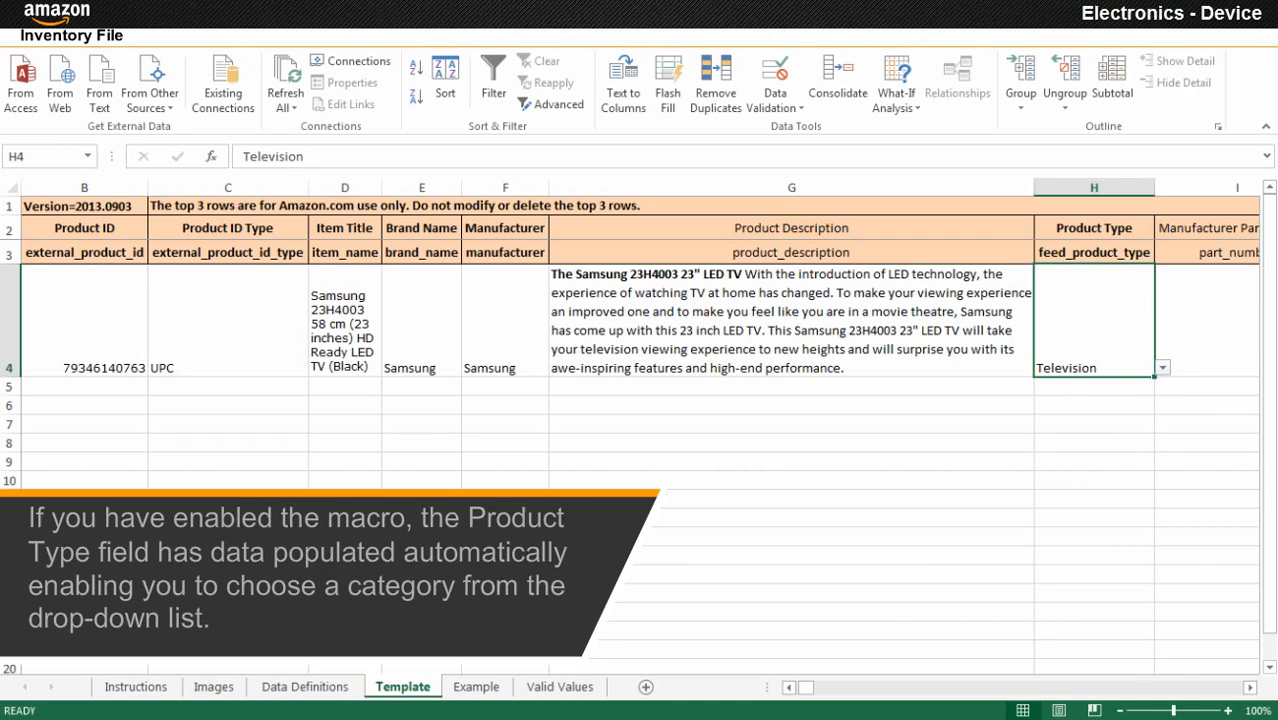
pyautogui.click(560, 687)
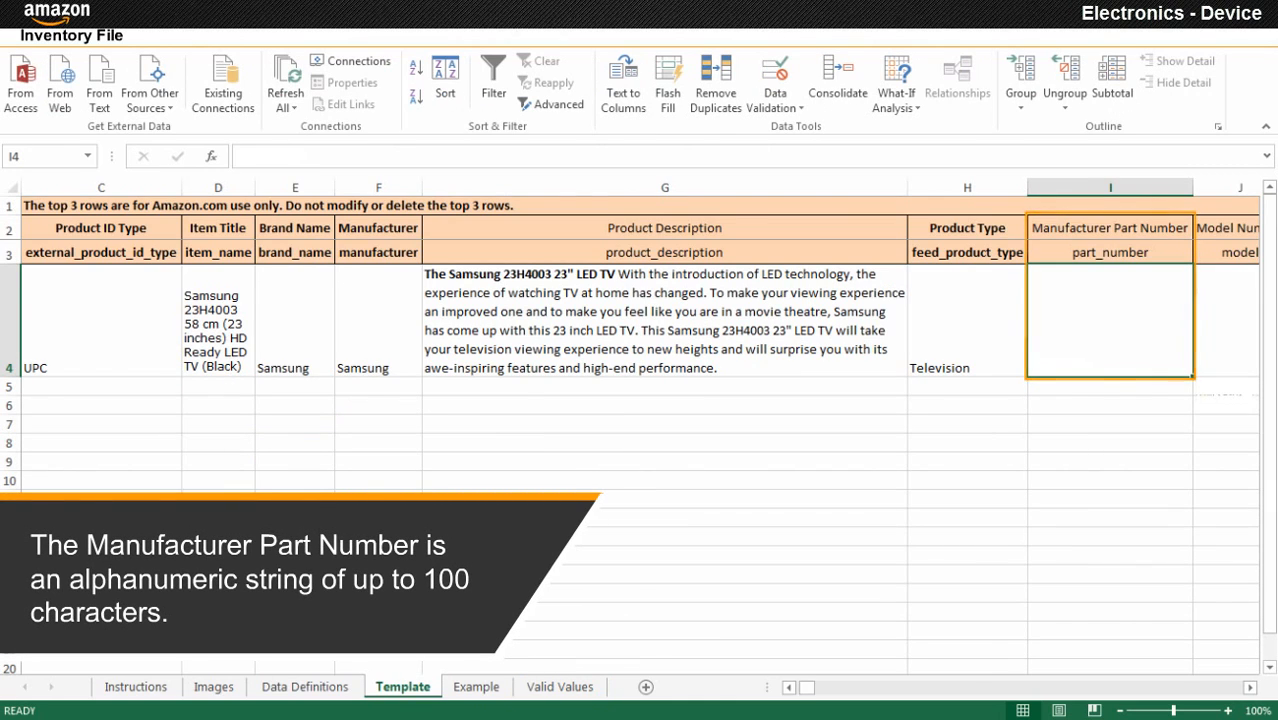
# - Enter 23H4003 as the manufacturer part number in I4 and open K4's Update Delete list
pyautogui.write('23H4003')
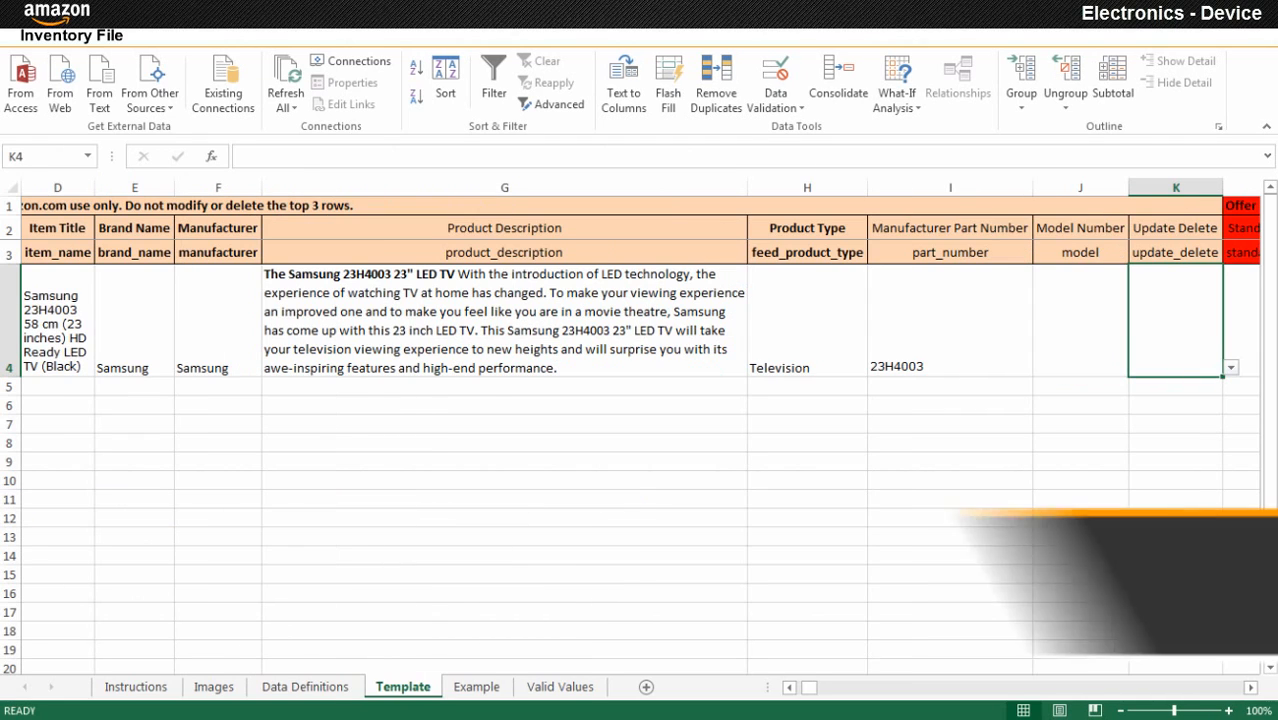
pyautogui.click(1231, 368)
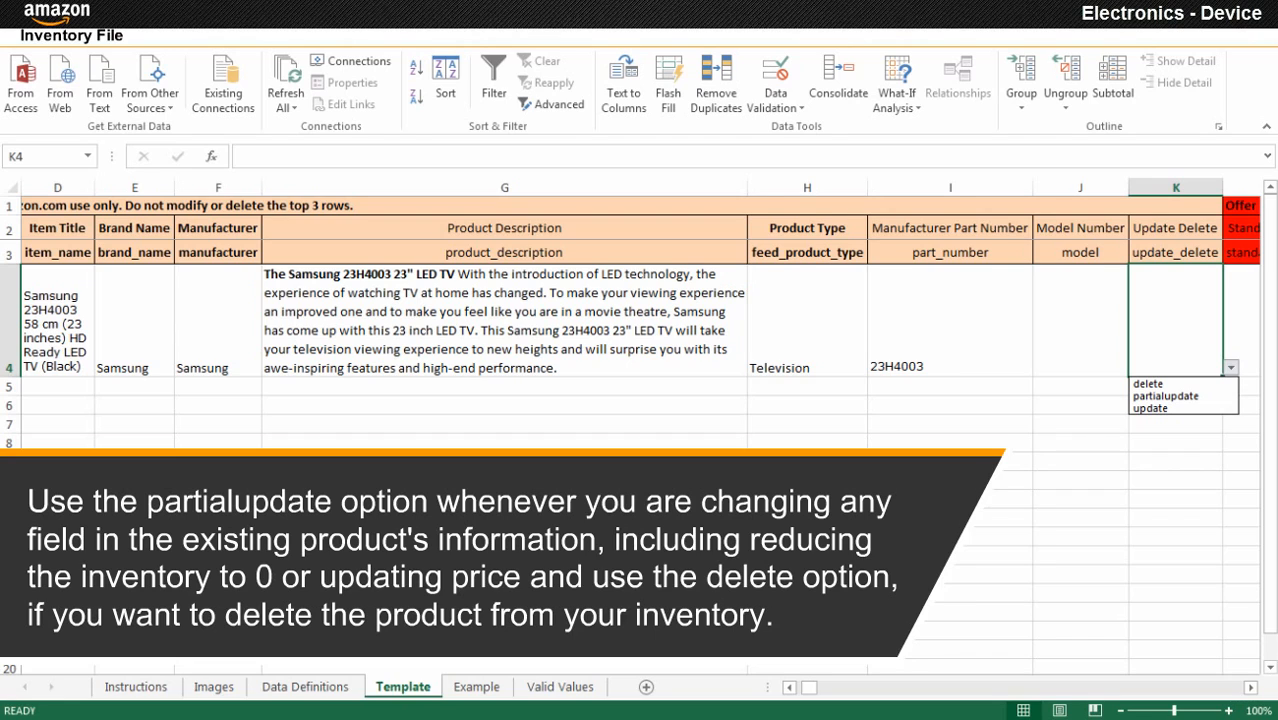
# - Choose 'update' for Update Delete and 'New' for Item Condition on the TV row
pyautogui.click(1151, 408)
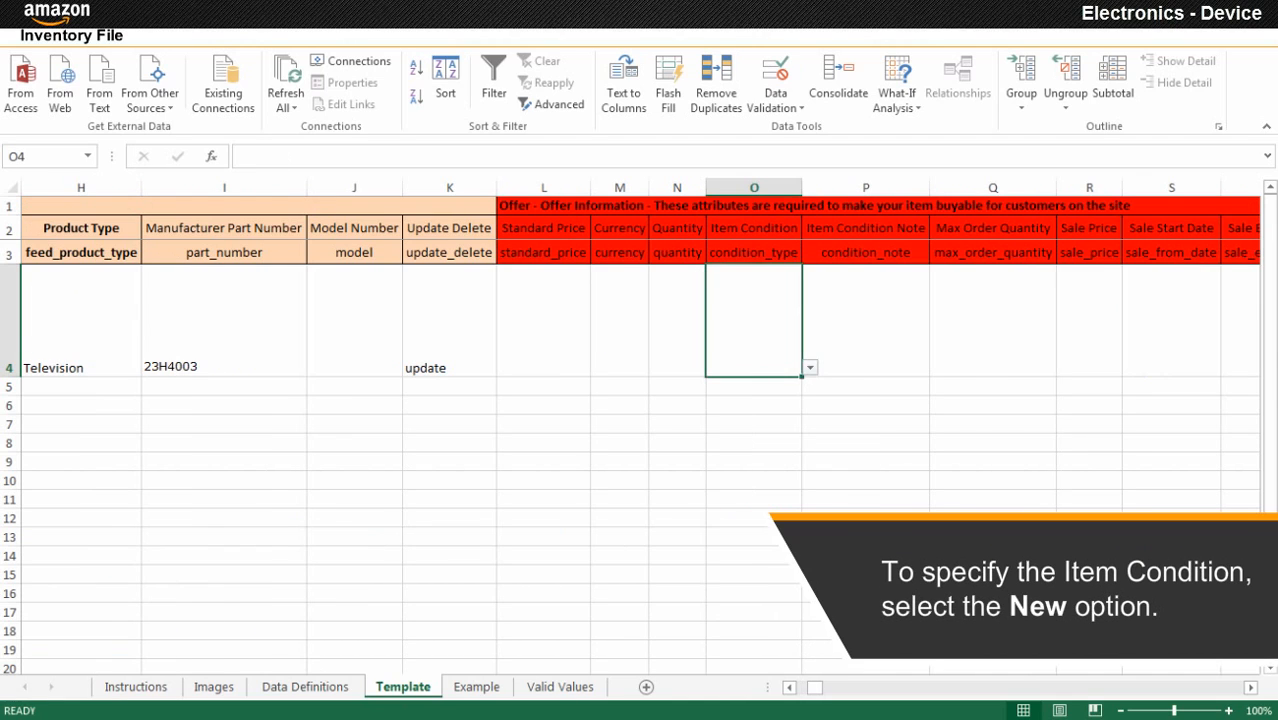
pyautogui.click(810, 368)
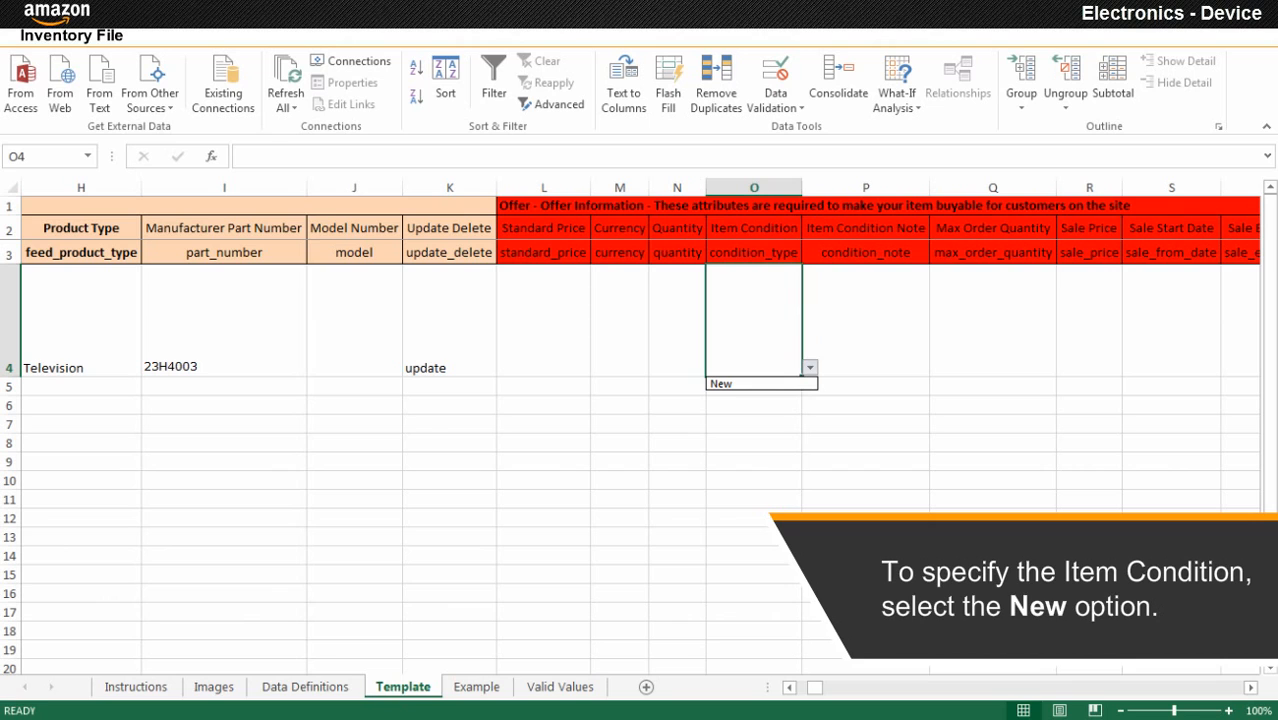
pyautogui.press('Return')
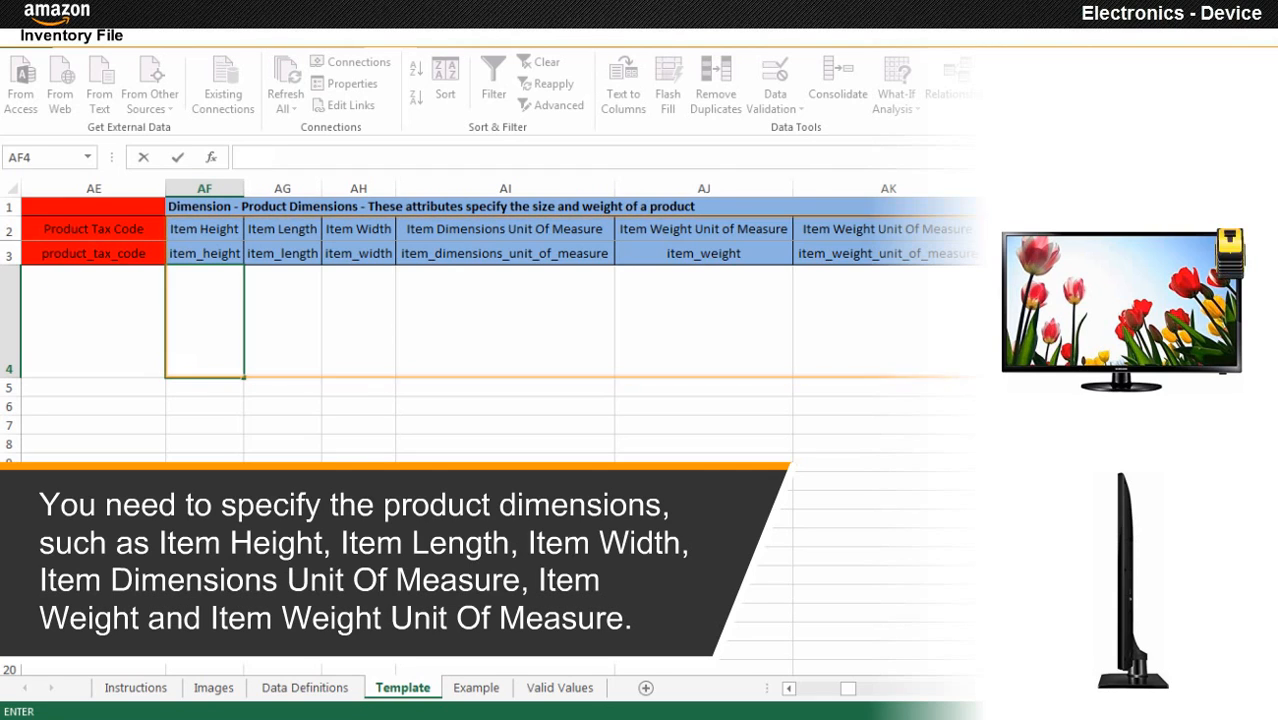
# - Enter item dimensions 40.6, 65 and 13 with CM as the unit
pyautogui.write('40.6')
pyautogui.press('Tab')
pyautogui.write('65')
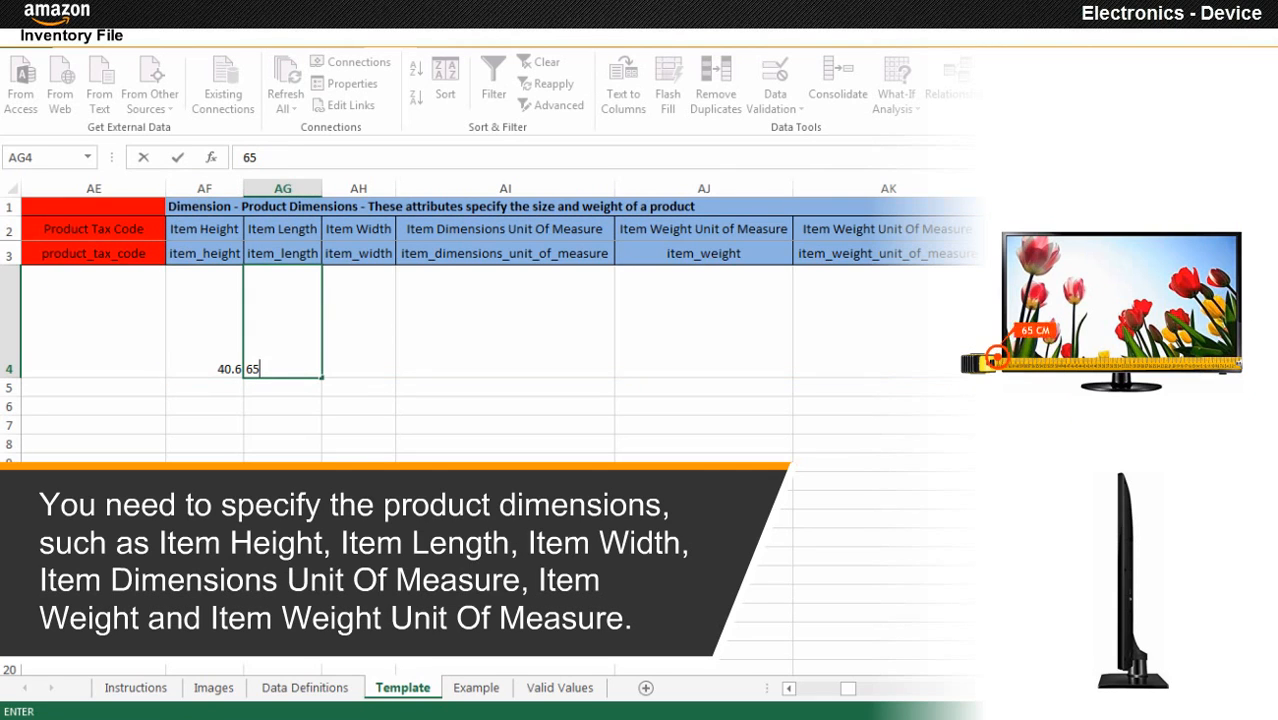
pyautogui.press('Tab')
pyautogui.write('13')
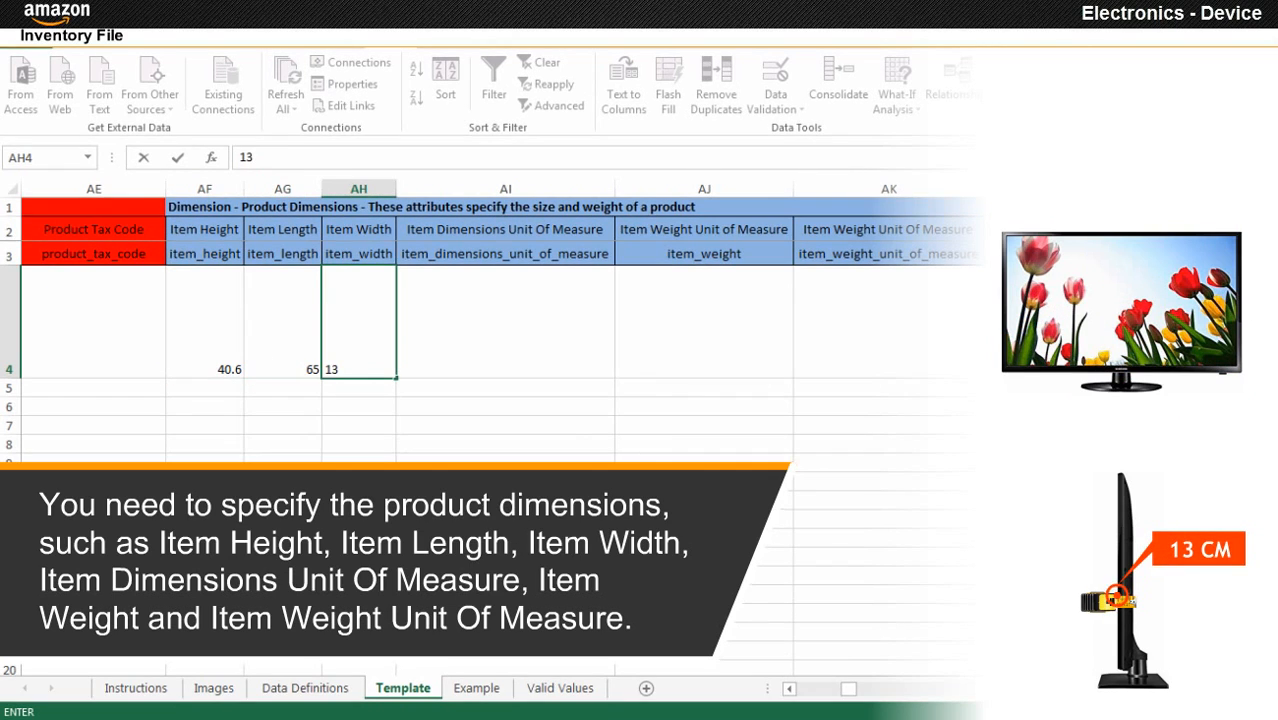
pyautogui.press('Tab')
pyautogui.hotkey('alt', 'Down')
pyautogui.press('Down')
pyautogui.press('Return')
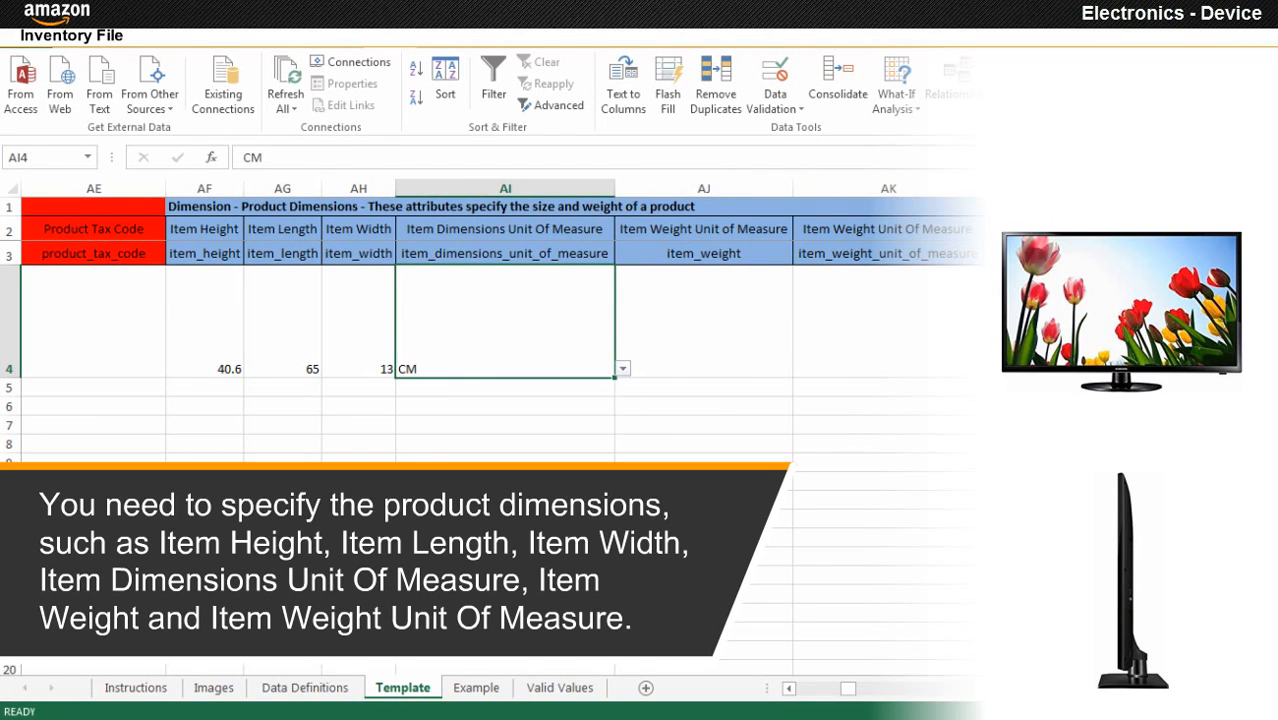
# - Record an item weight of 3.1 with KG as the weight unit
pyautogui.press('Tab')
pyautogui.write('3.1')
pyautogui.press('Tab')
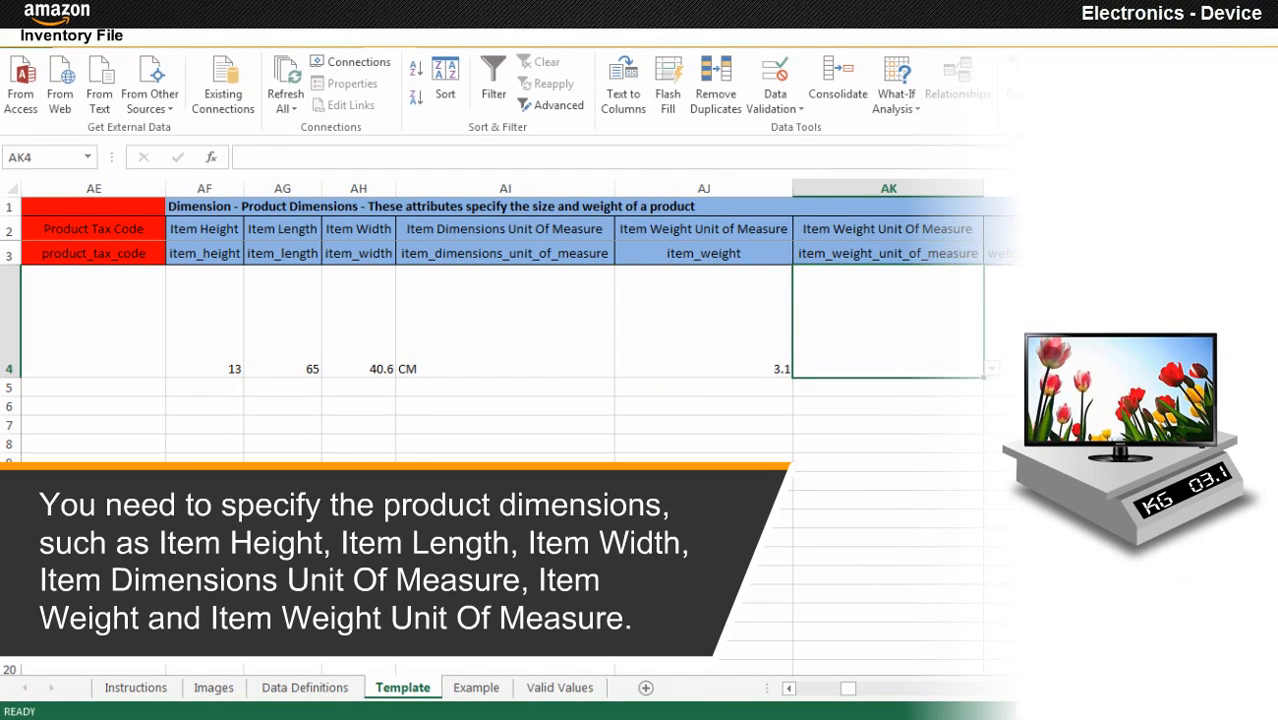
pyautogui.hotkey('alt', 'Down')
pyautogui.press('Down')
pyautogui.press('Down')
pyautogui.press('Return')
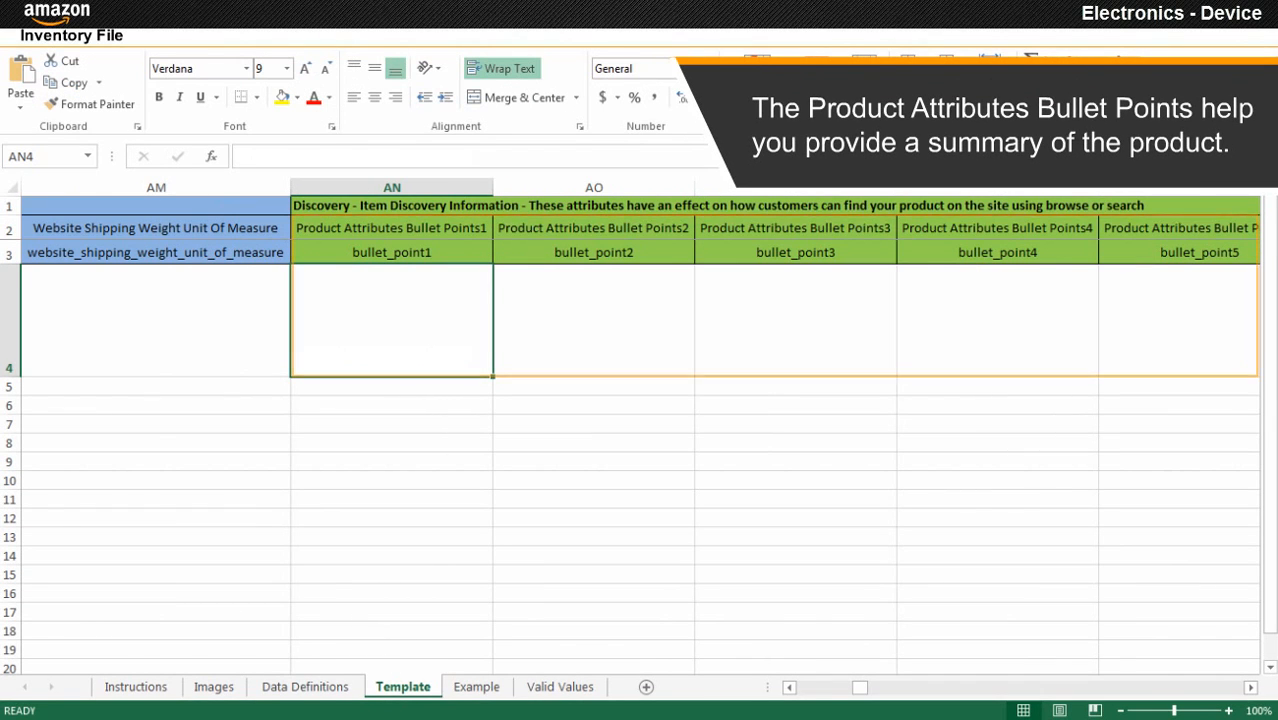
# - Paste bullet 1, then add 'Input: 1*HDMI, 1*USB', 'Refresh rate: 100 hertz', installation and warranty bullets
pyautogui.write('58 centimeters HD ready LED 1366 x 768')
pyautogui.press('Tab')
pyautogui.write('Input: 1*HDMI, 1*USB')
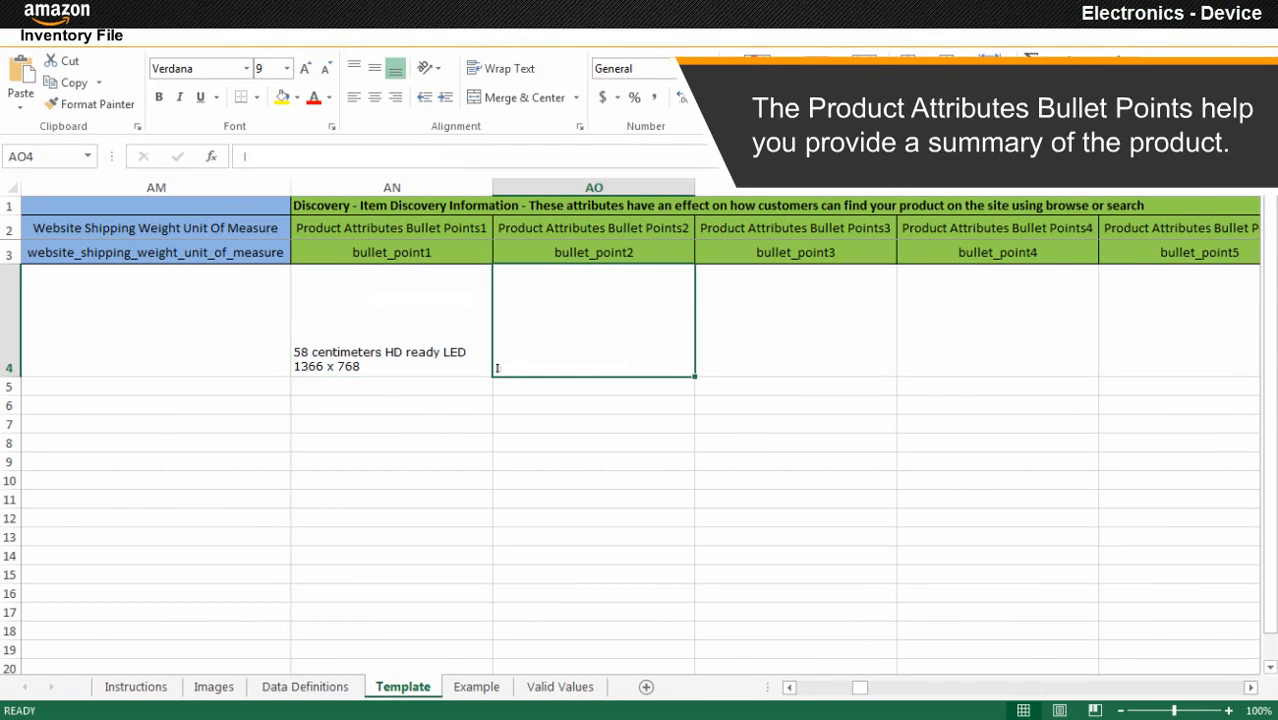
pyautogui.press('Tab')
pyautogui.write('Refresh rate: 100 hertz')
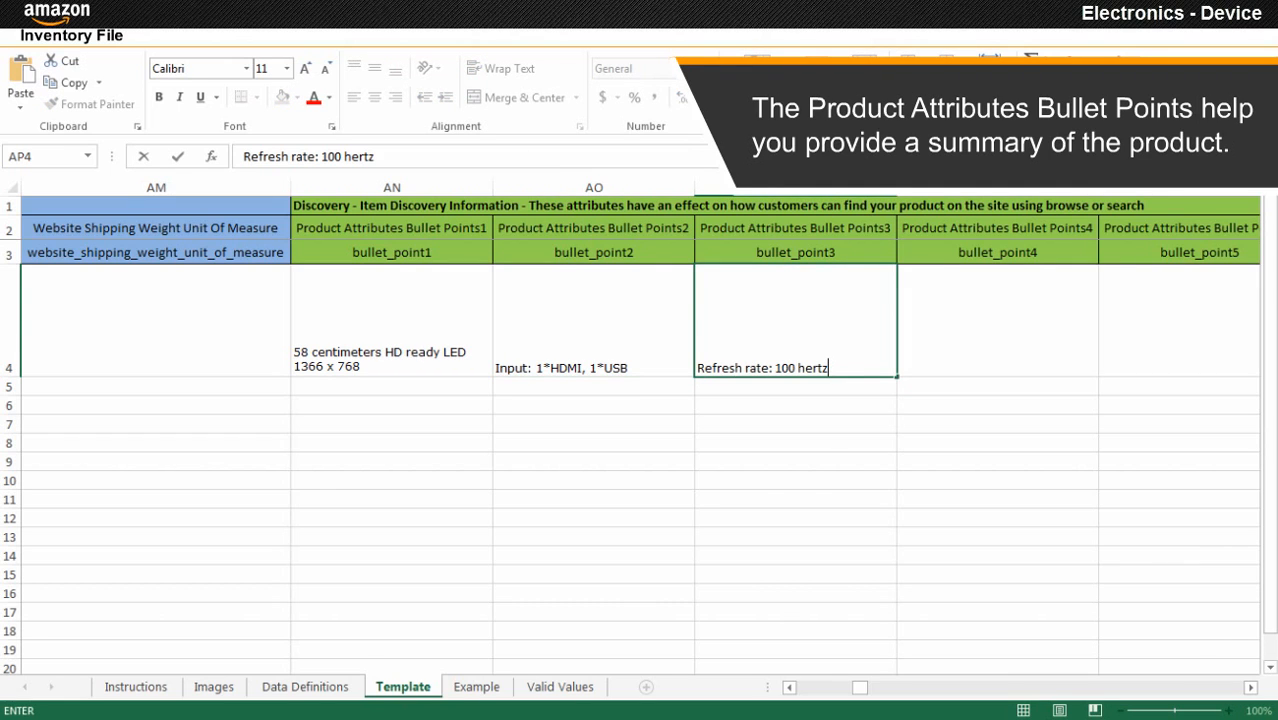
pyautogui.press('Tab')
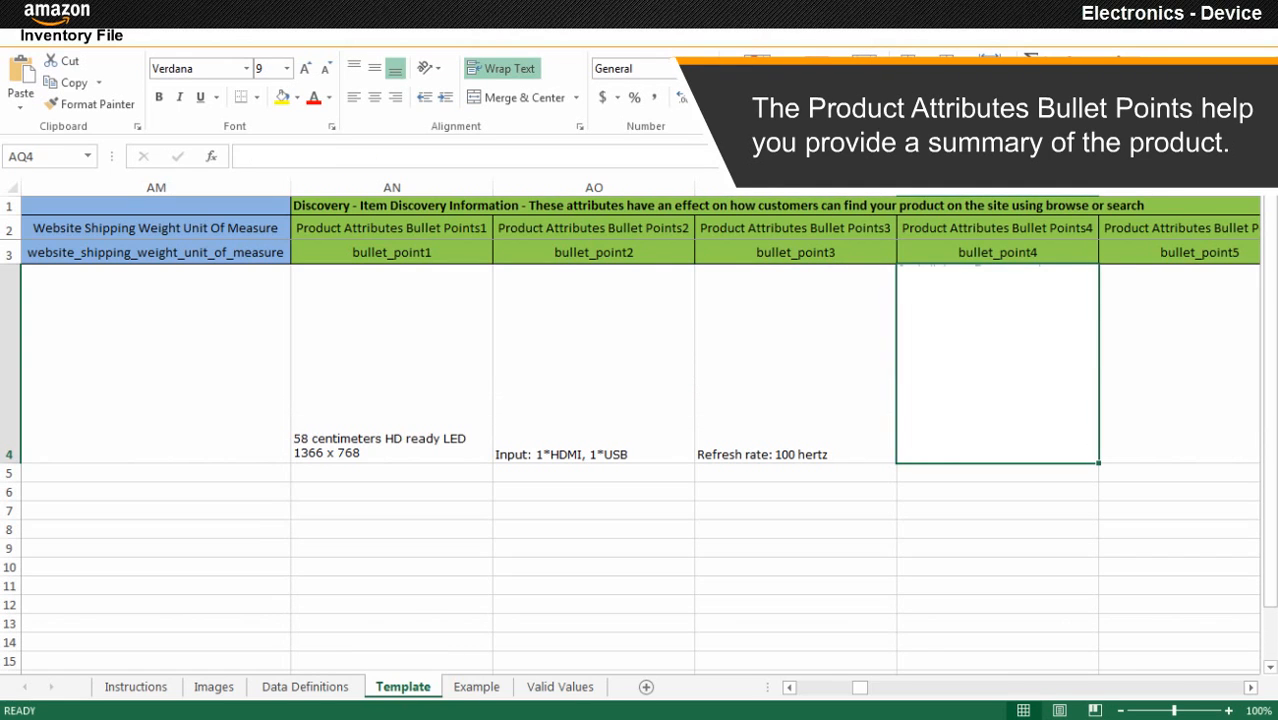
pyautogui.press('Tab')
pyautogui.write('Warranty information: 1 year warranty provided by the manufacturer from date of purchase')
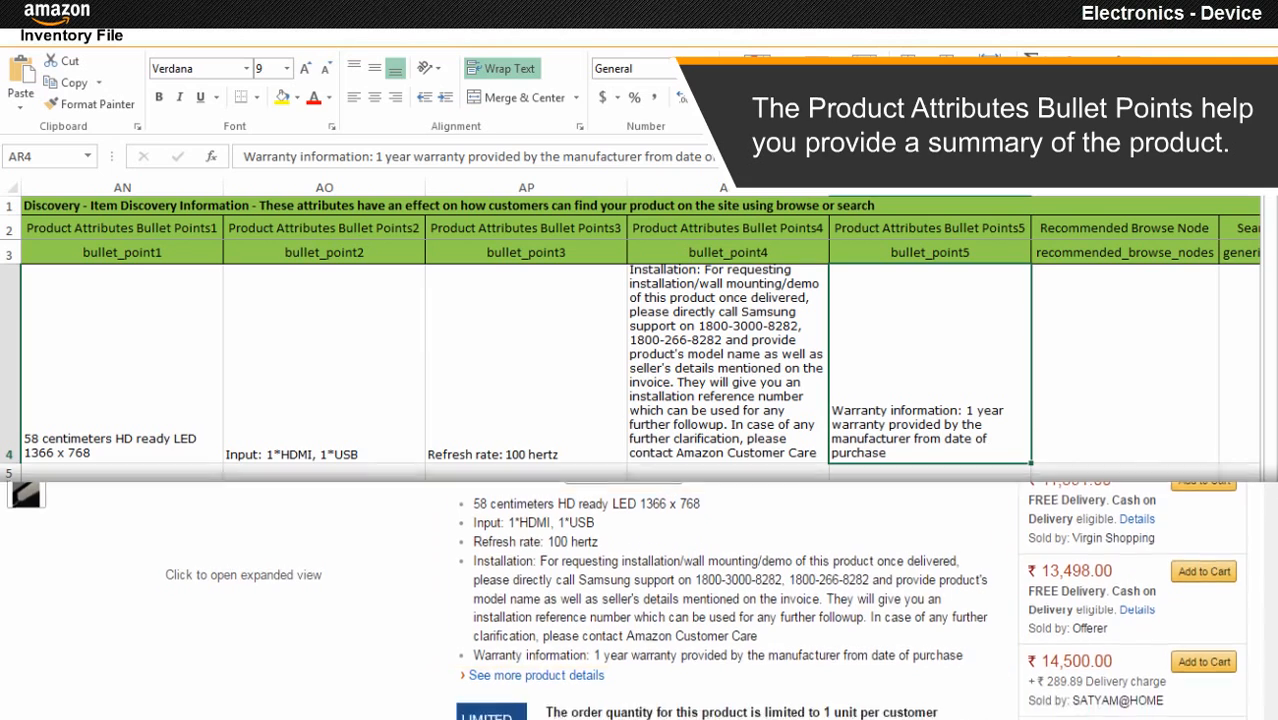
pyautogui.press('Tab')
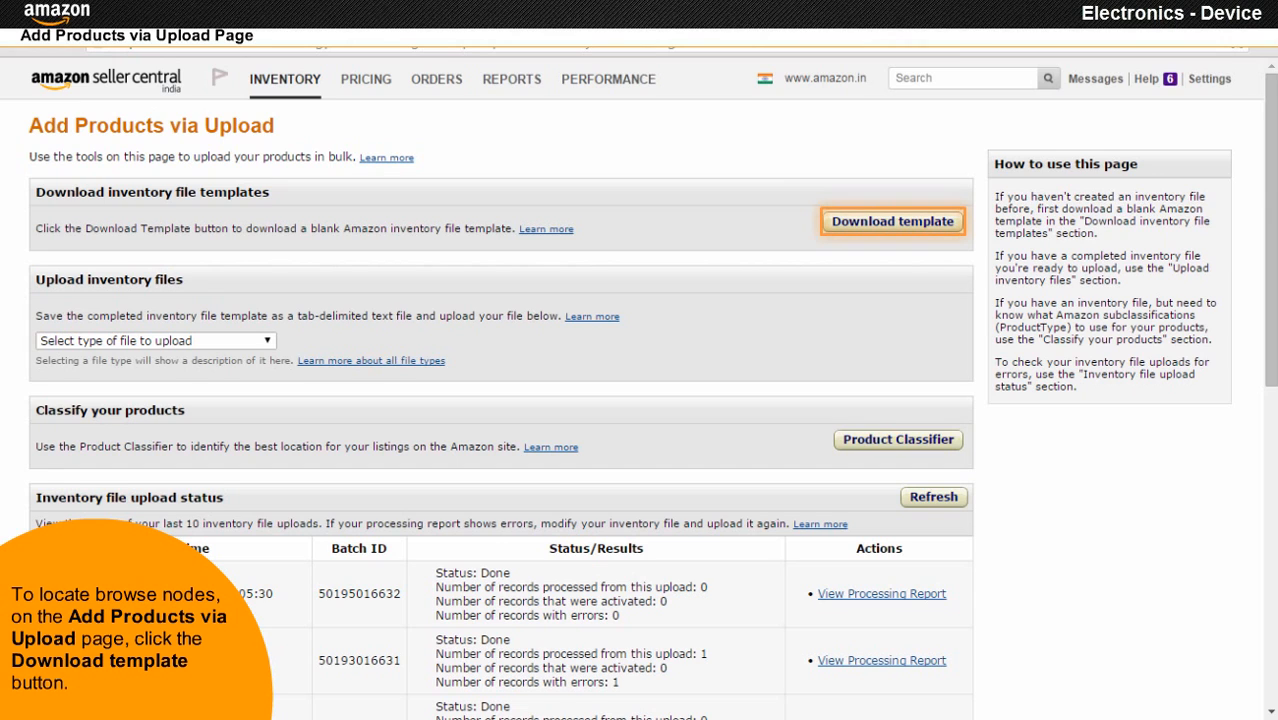
# - Open the Inventory File Templates help full screen and scroll down to the template table
pyautogui.click(892, 225)
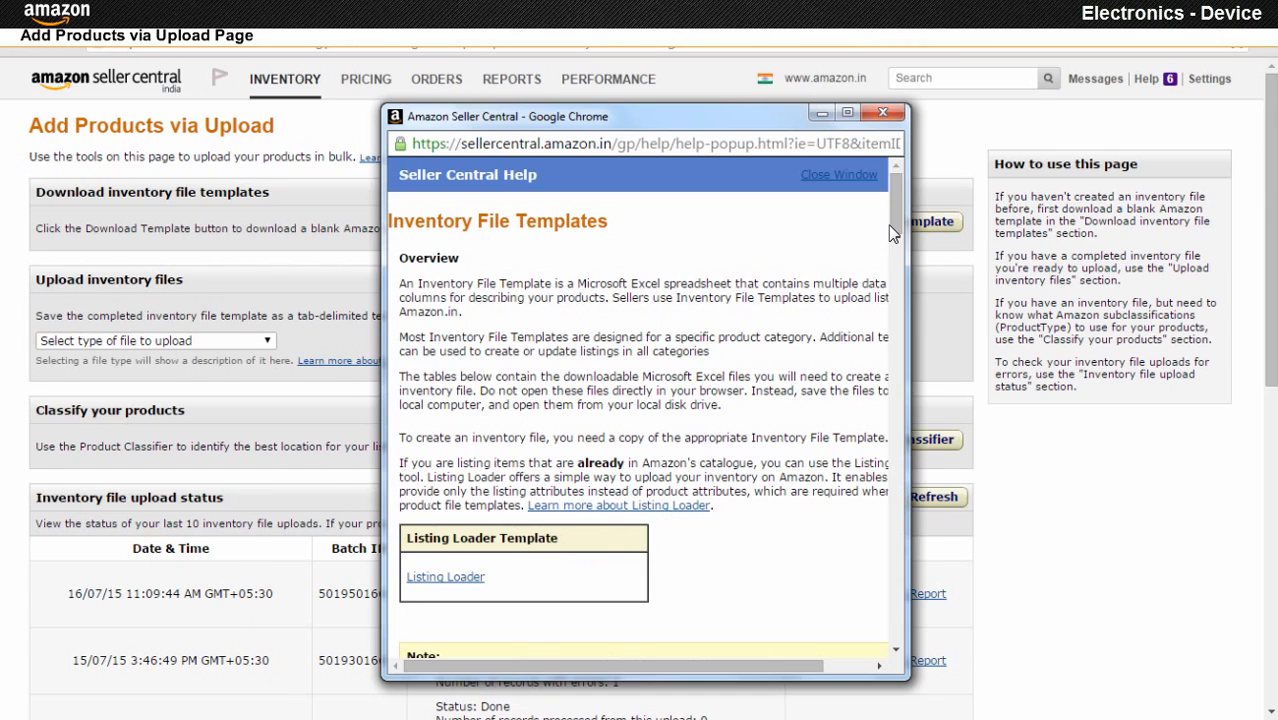
pyautogui.click(847, 112)
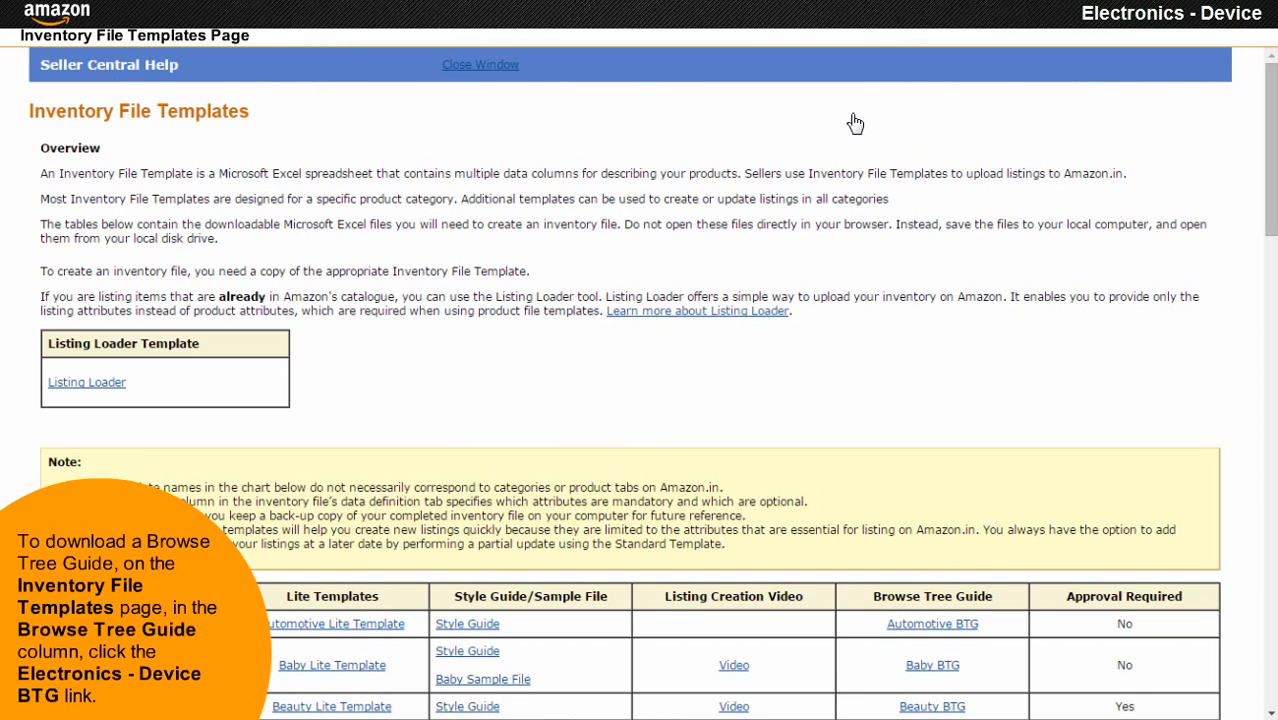
pyautogui.scroll(-3, 855, 122)
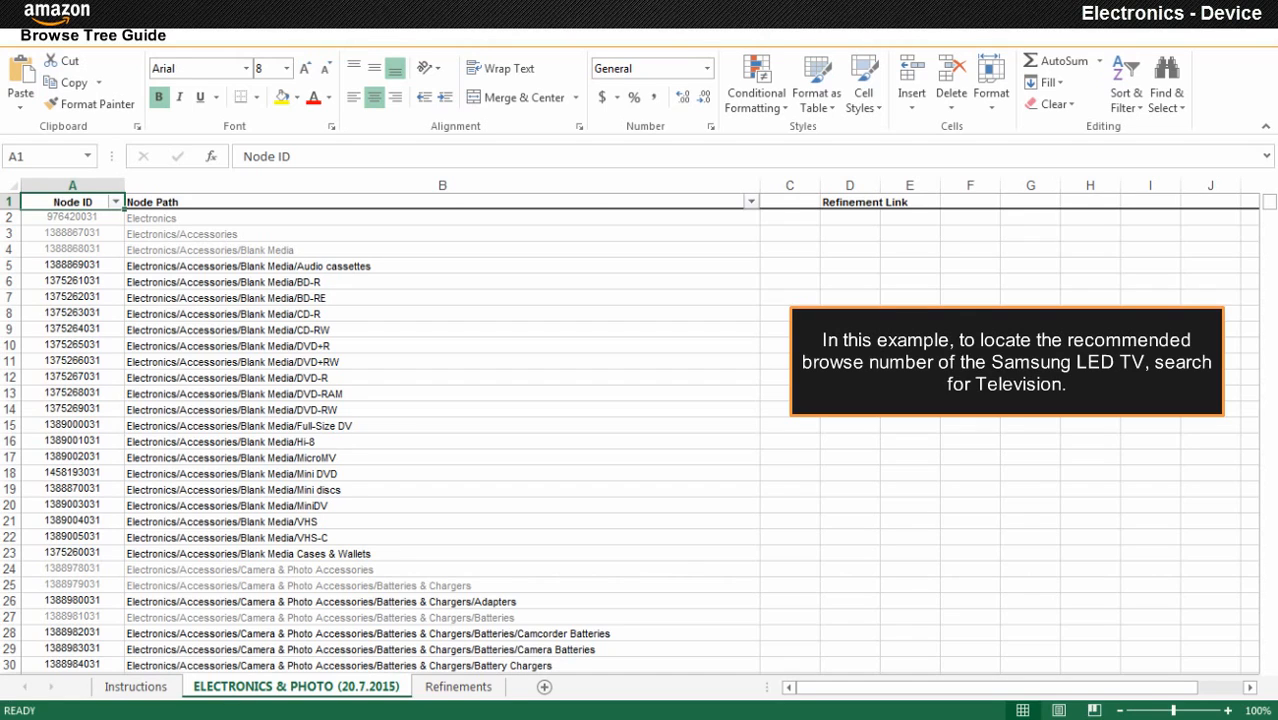
pyautogui.click(750, 203)
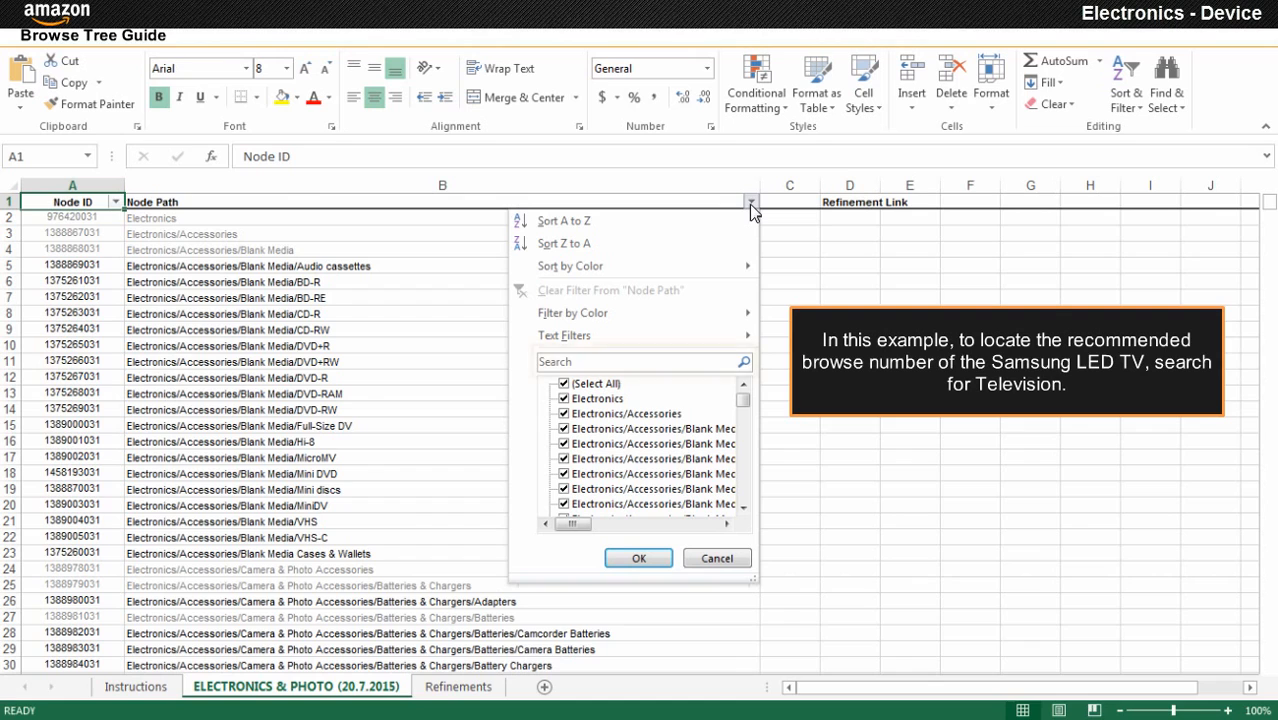
pyautogui.write('Television')
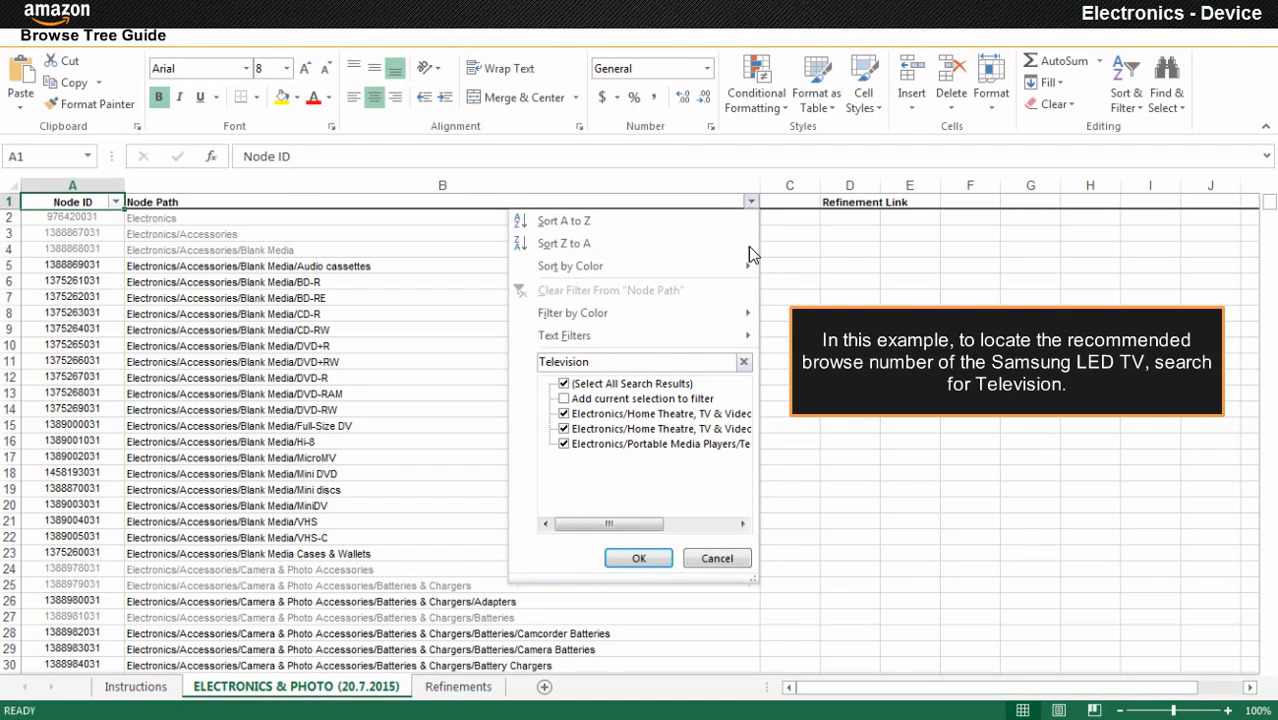
pyautogui.click(639, 559)
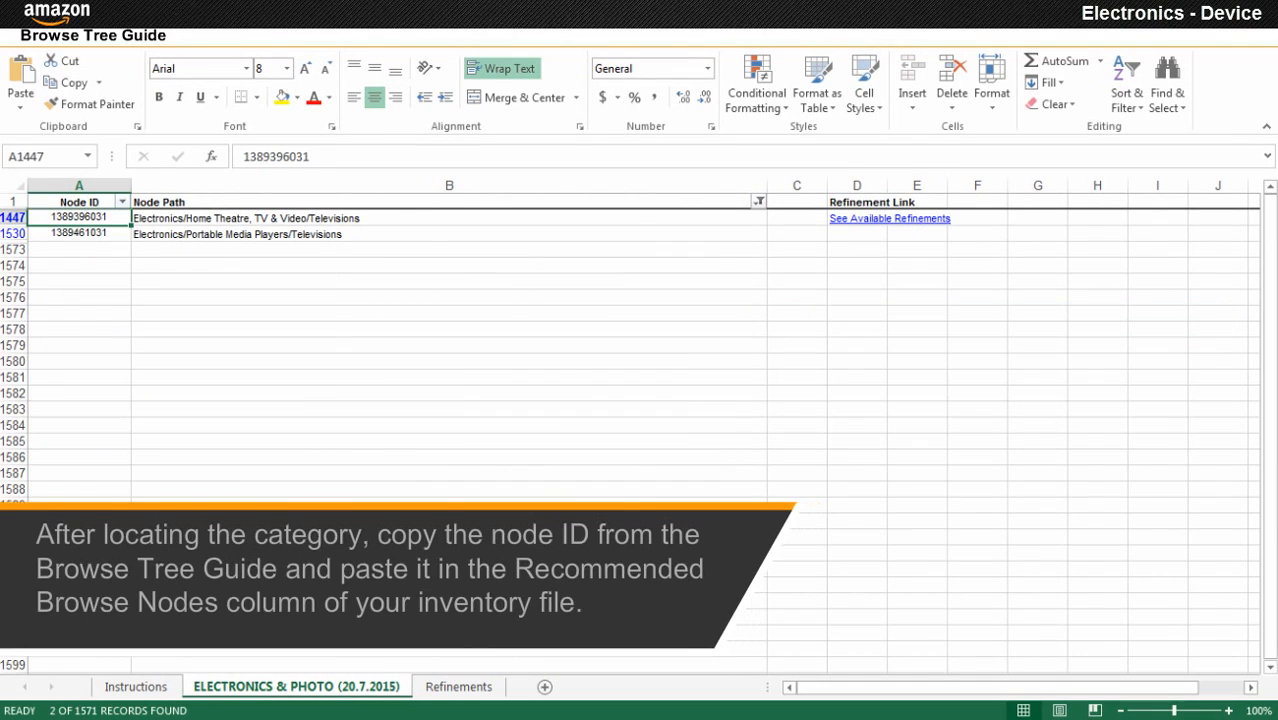
pyautogui.hotkey('ctrl', 'c')
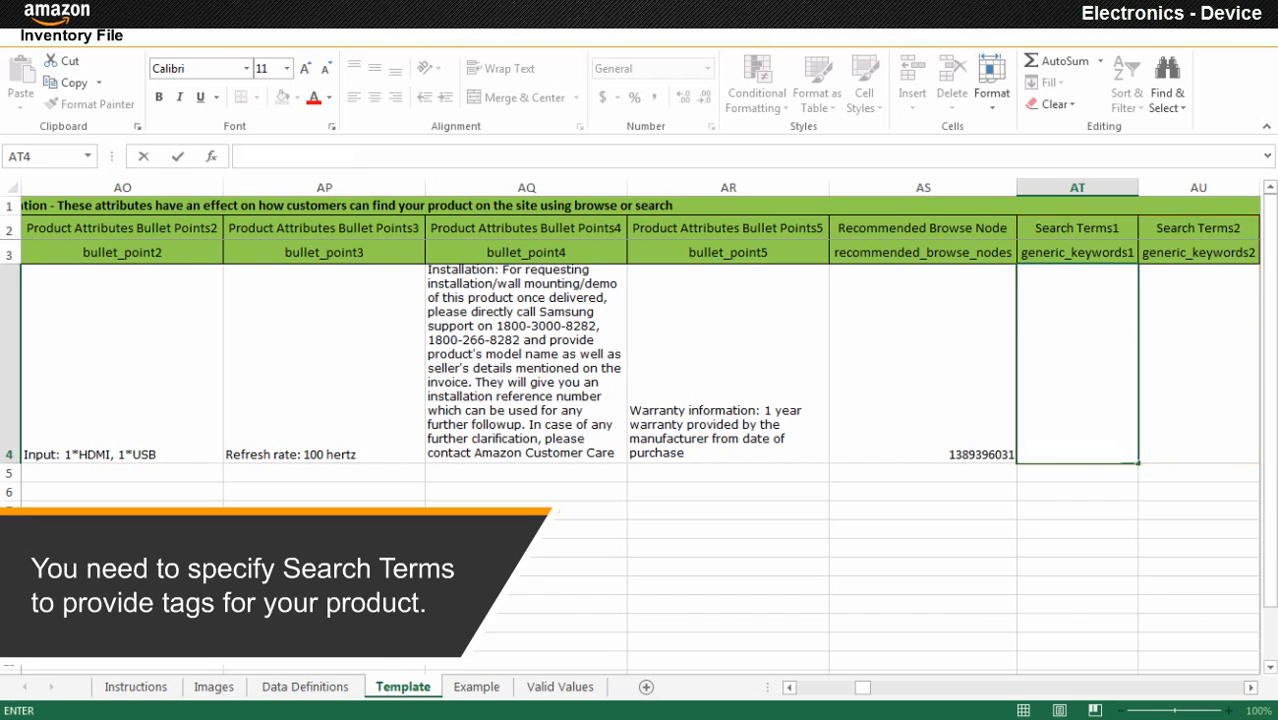
# - Enter 'TV LED' in Search Terms1 and 'Home TV' in Search Terms2
pyautogui.write('TV LED')
pyautogui.press('Tab')
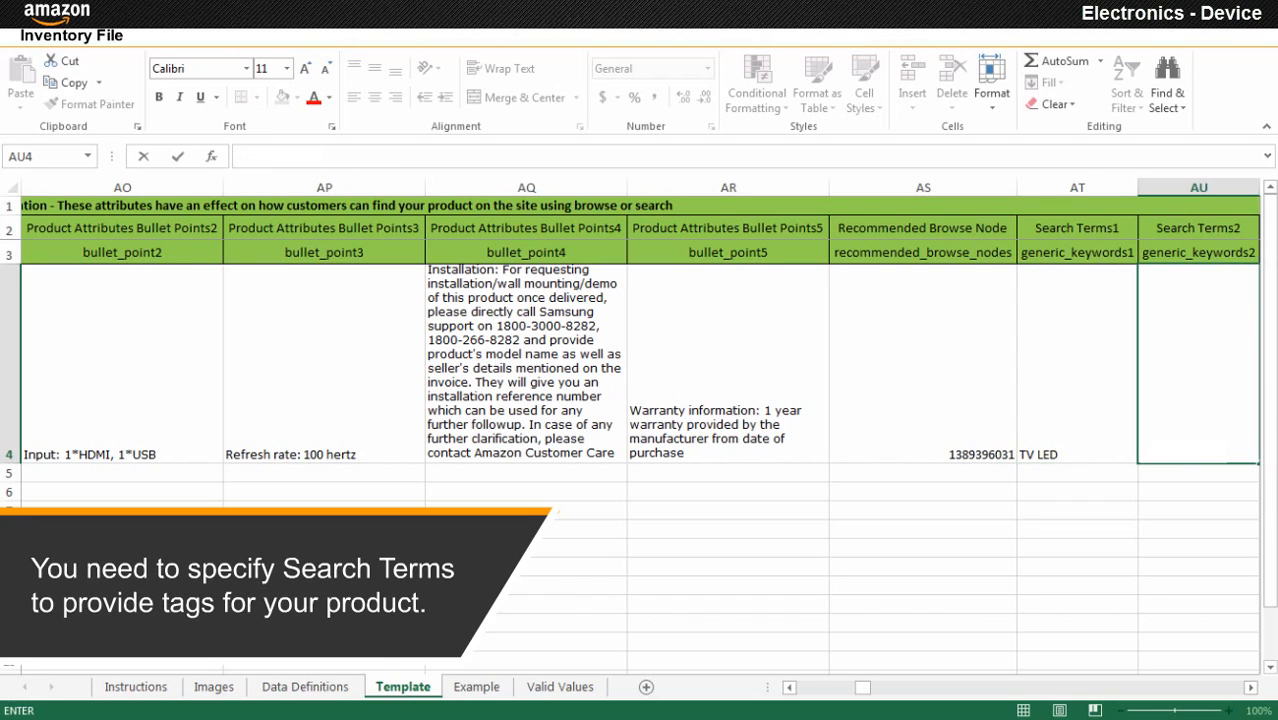
pyautogui.write('Home TV')
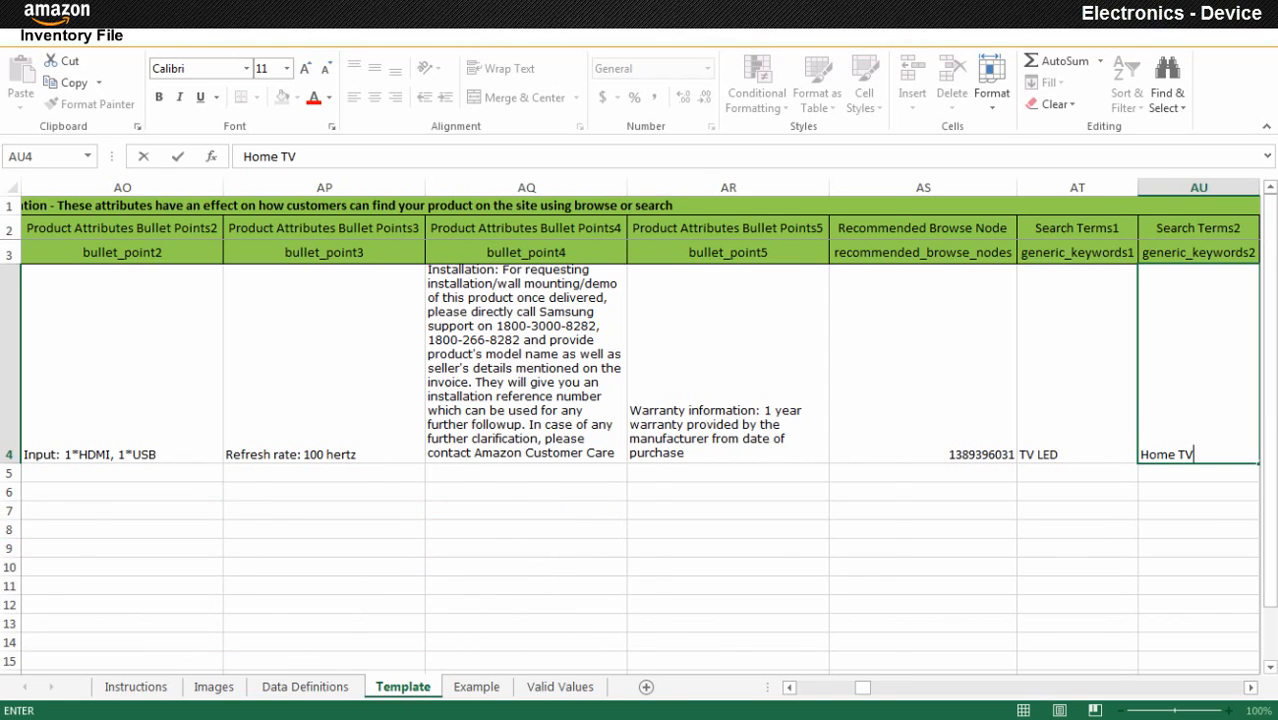
pyautogui.press('Tab')
pyautogui.press('Tab')
pyautogui.press('Tab')
pyautogui.press('Tab')
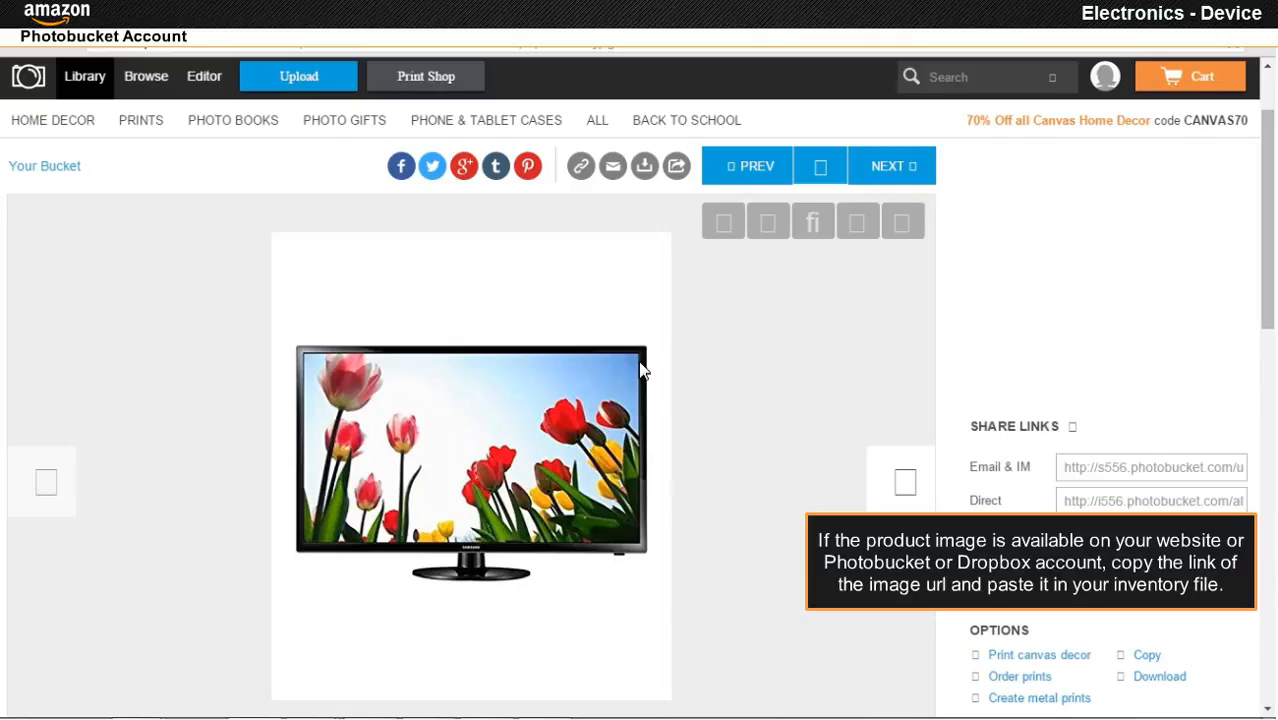
# - Copy the TV photo's image URL from Photobucket and paste it into Main Image URL (AY4)
pyautogui.rightClick(504, 451)
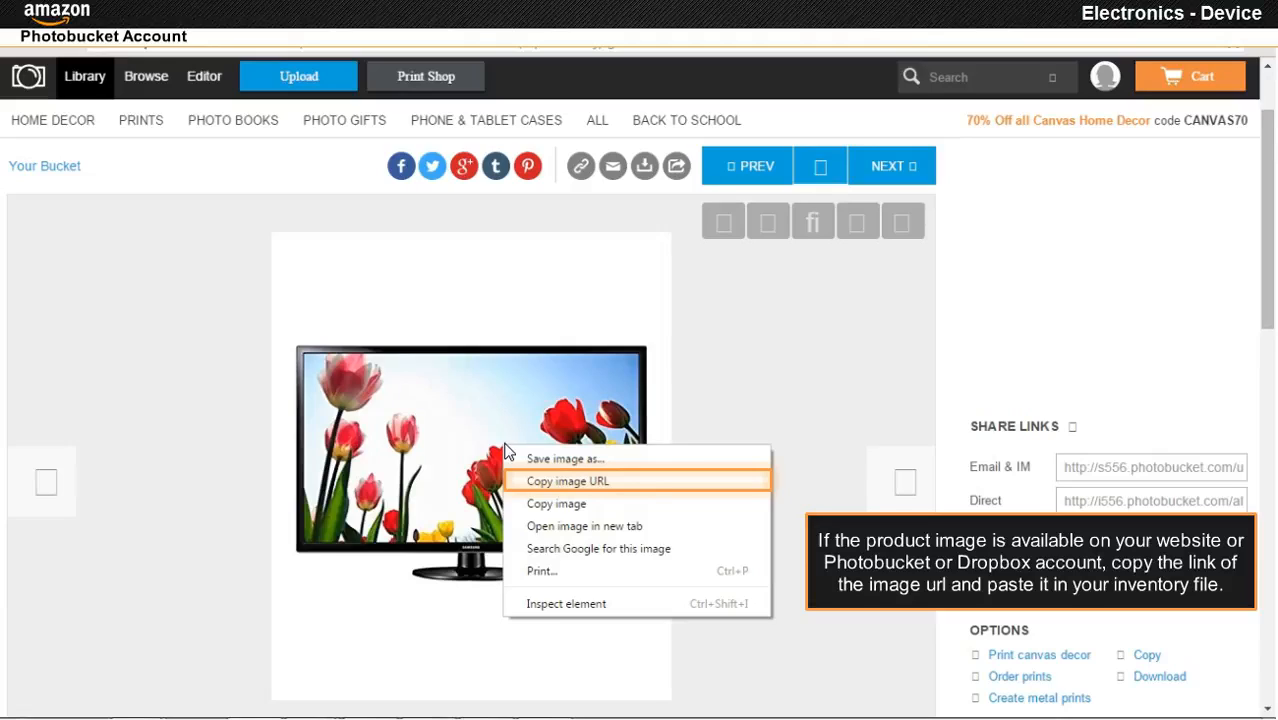
pyautogui.click(619, 482)
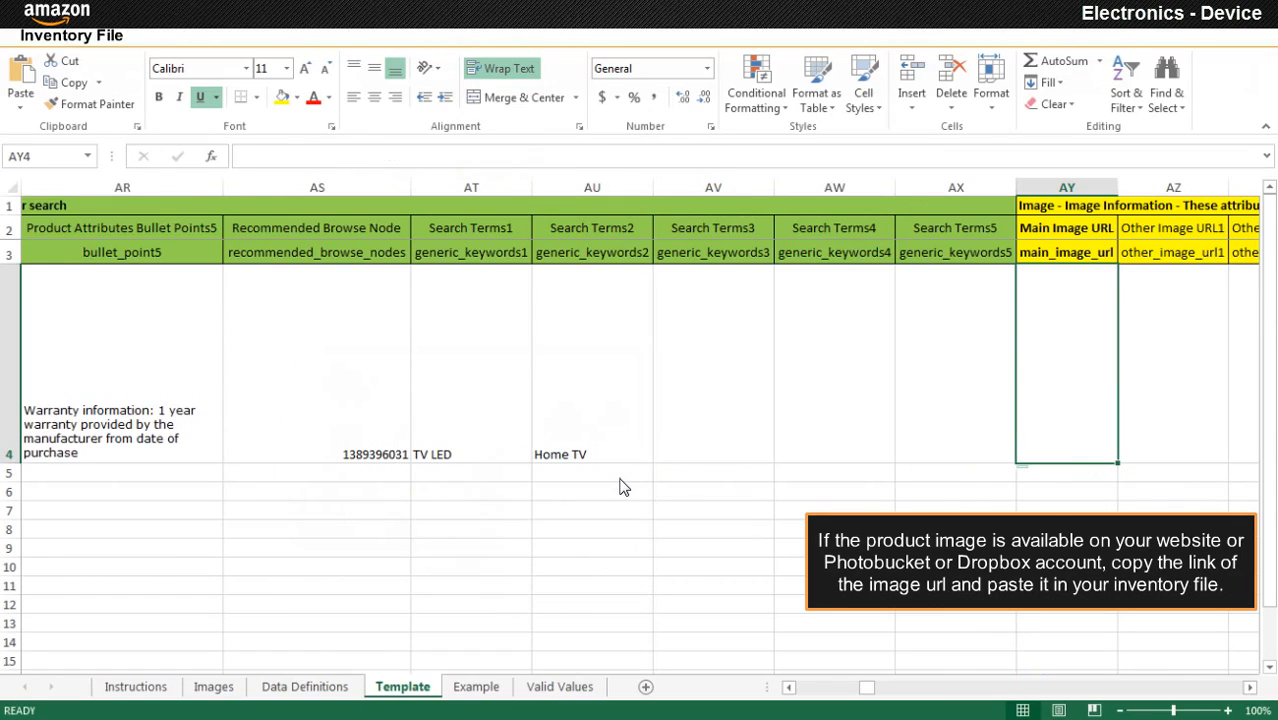
pyautogui.hotkey('ctrl', 'v')
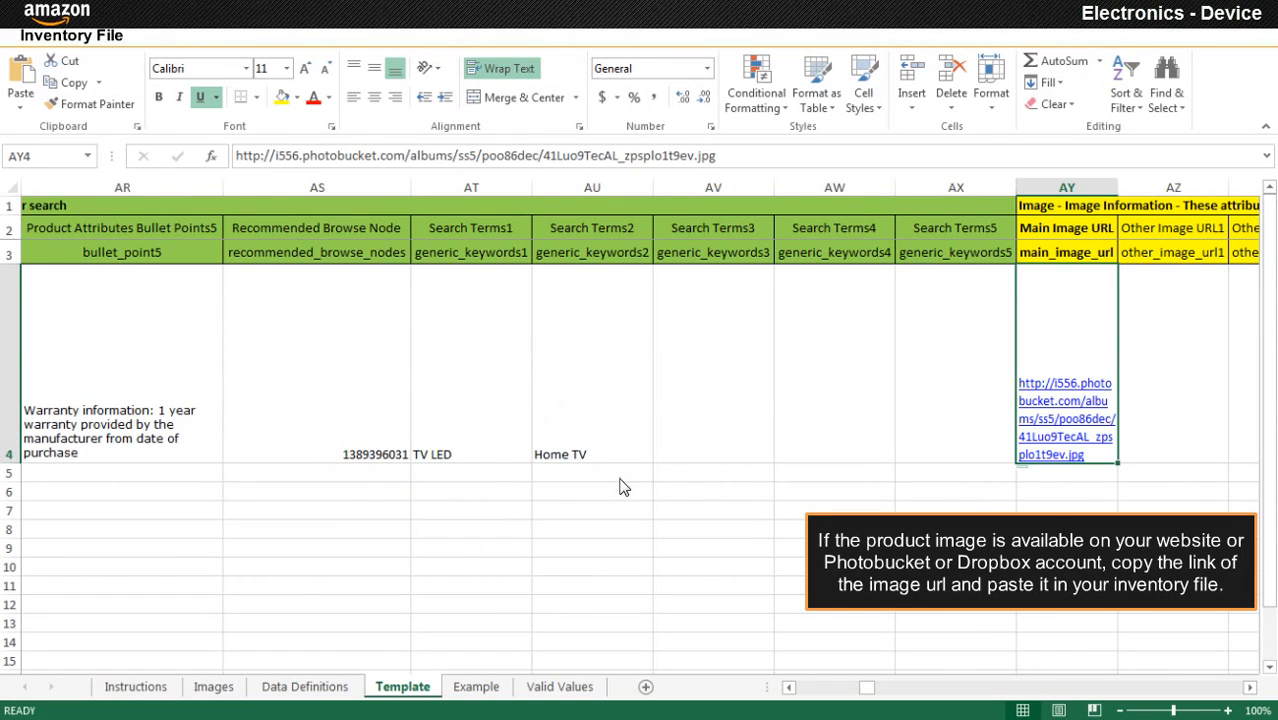